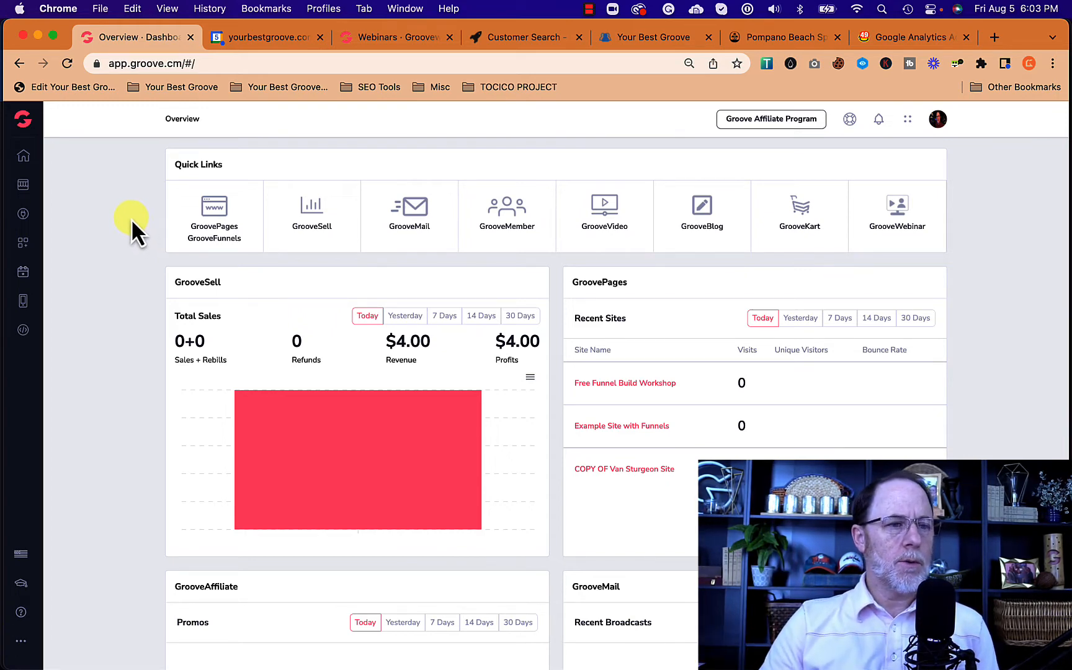
Step: Open GrooveMail from the dashboard quick link and go to its Forms page
click(411, 212)
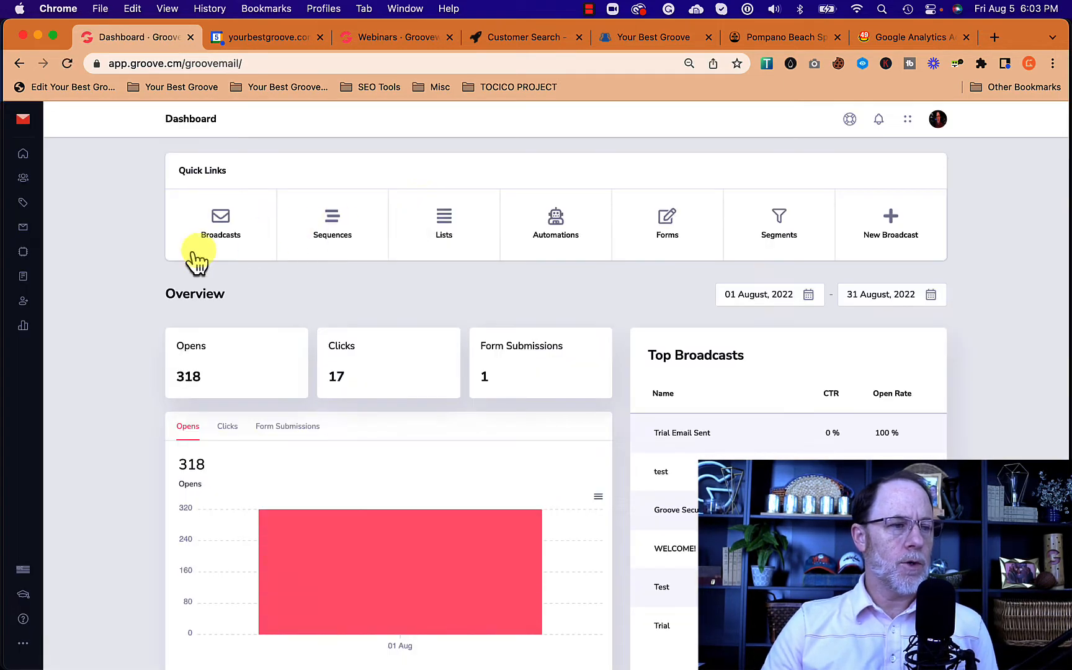
click(23, 279)
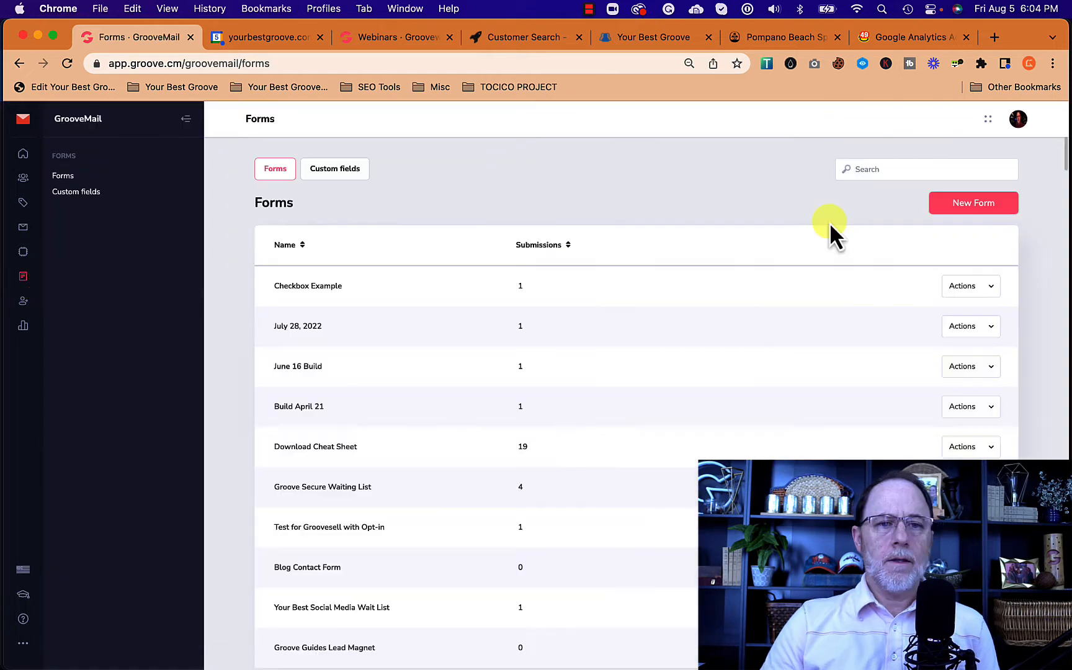
Step: Create a new form named 'Checkbox Video' and save it to continue
click(966, 205)
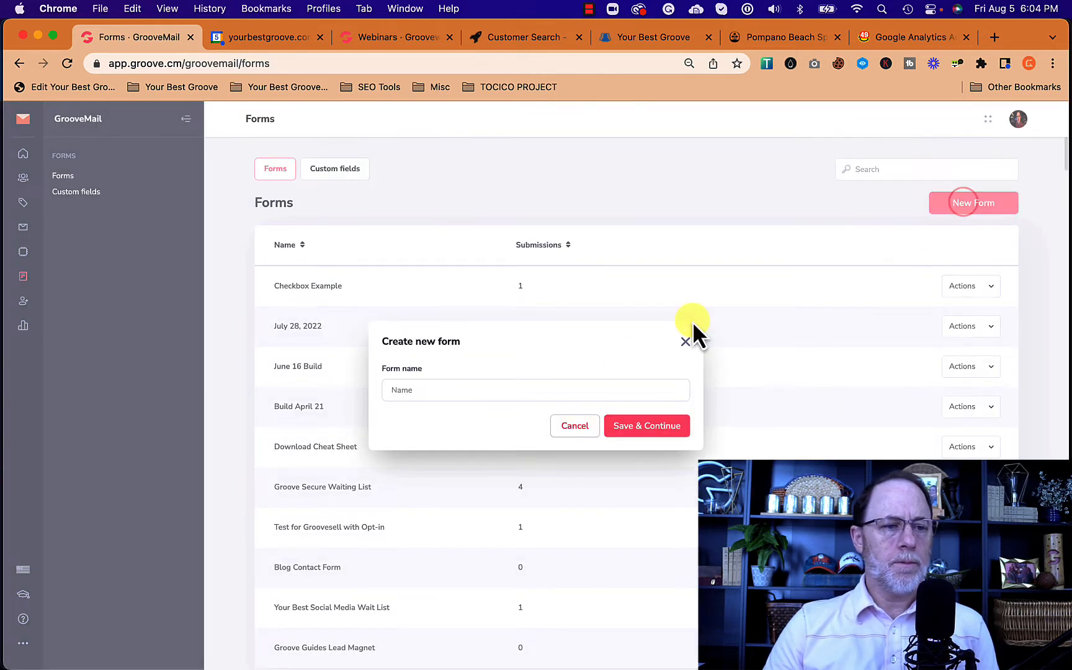
click(481, 391)
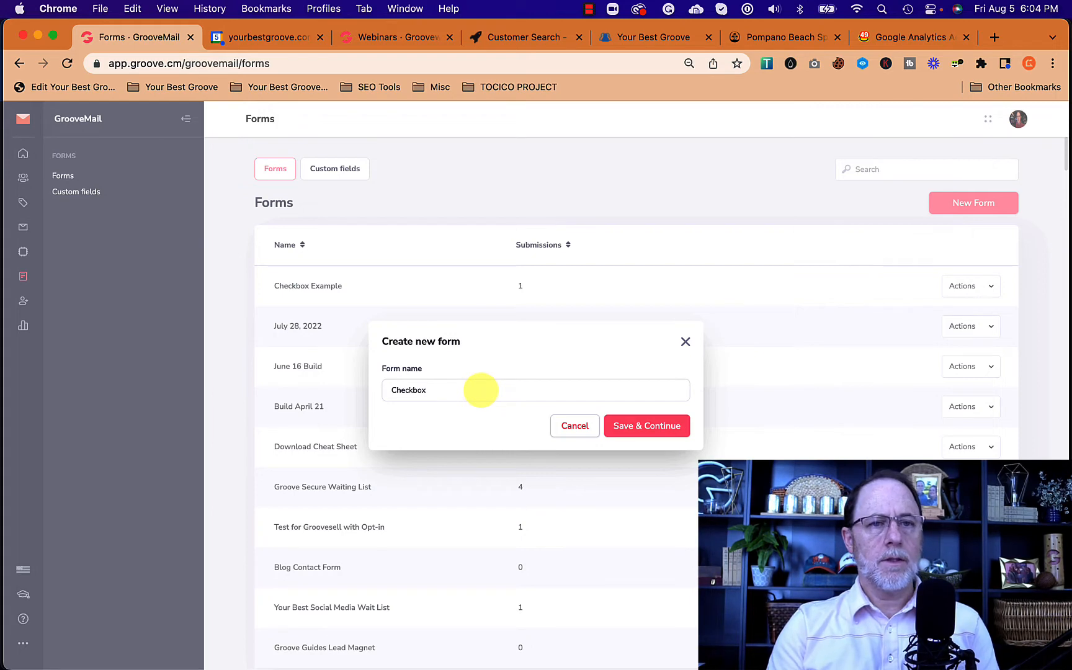
click(644, 438)
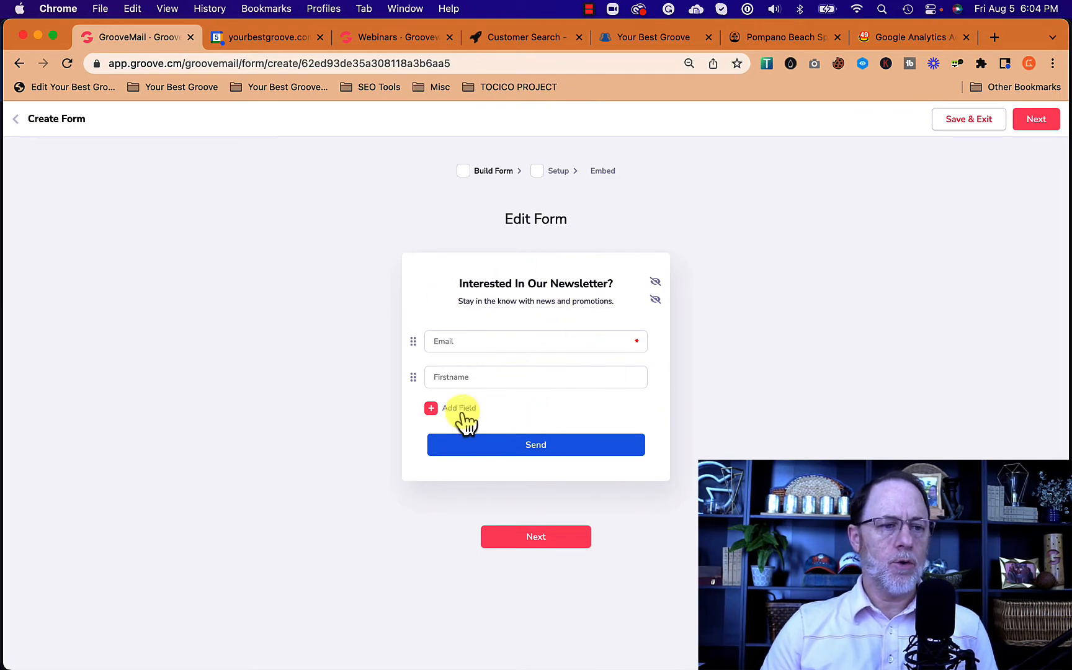
Step: Add a new custom field of type Check Boxes with identifier 'favoriteday'
click(434, 407)
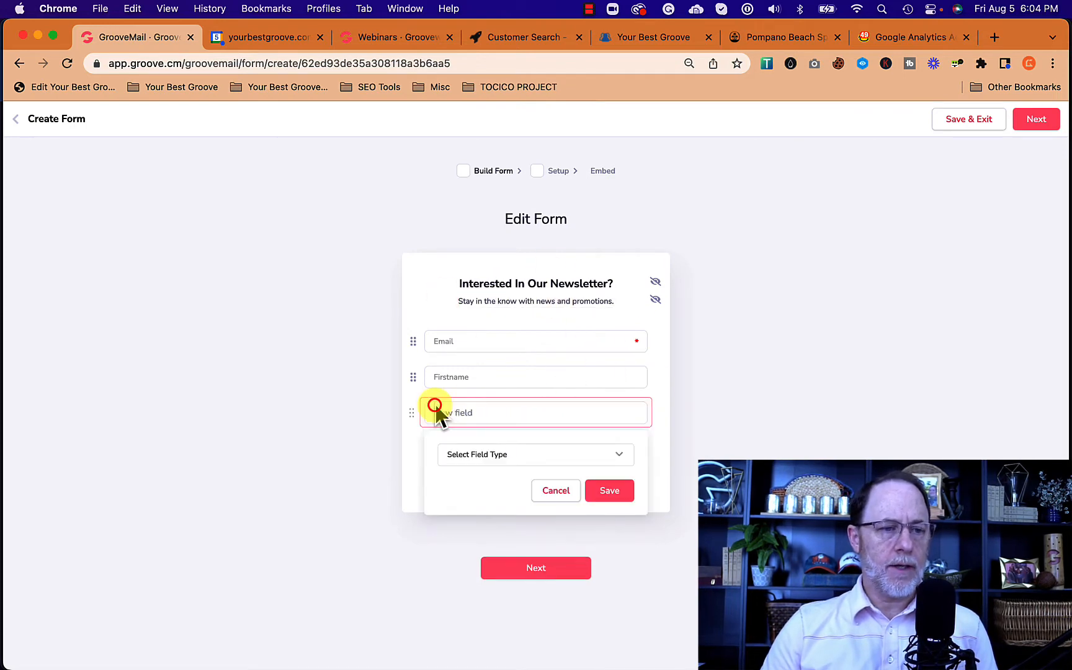
click(508, 457)
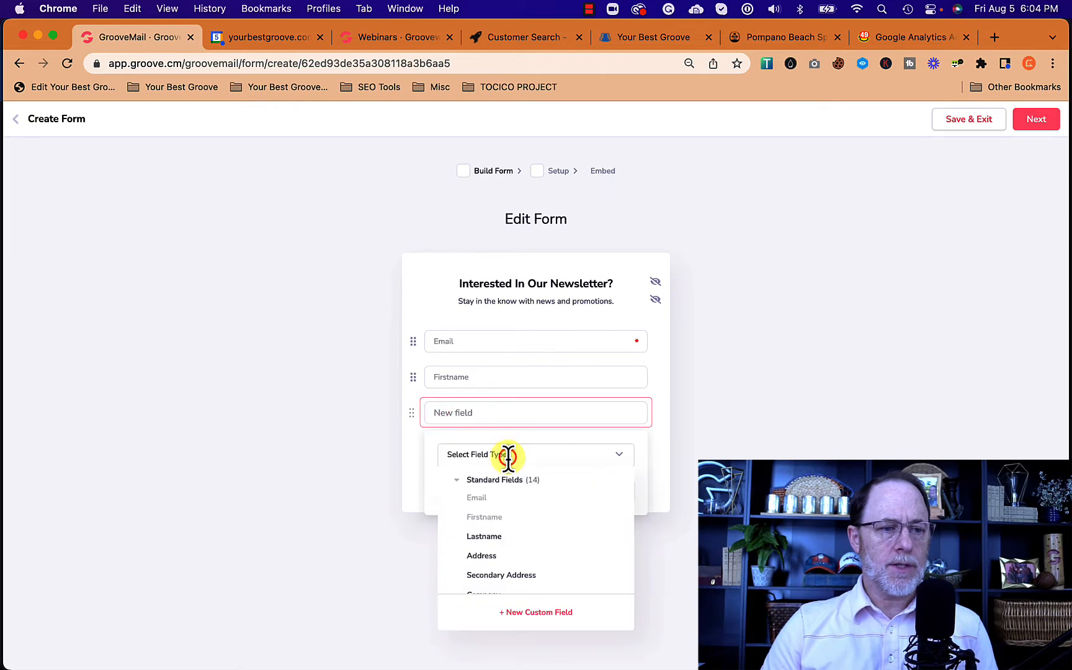
click(538, 613)
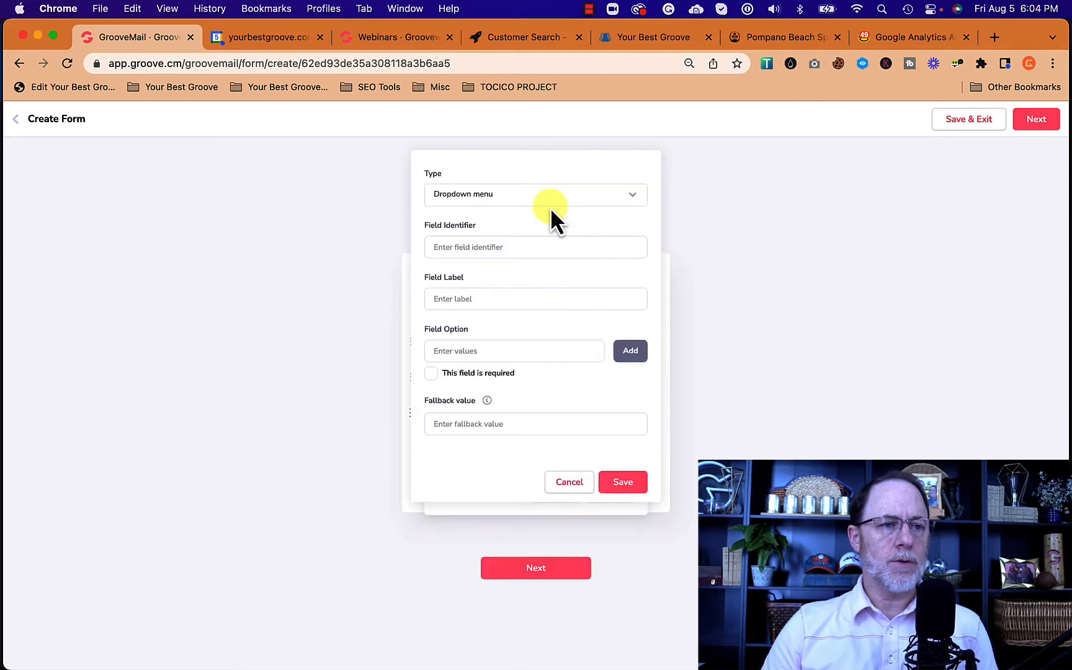
click(488, 194)
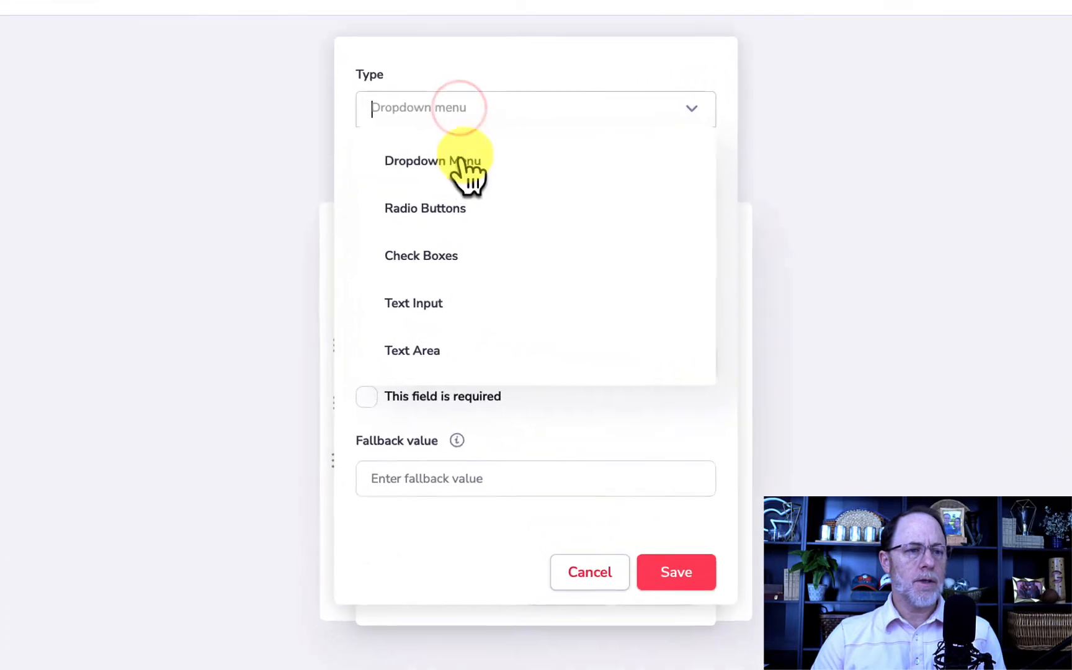
click(420, 246)
click(407, 188)
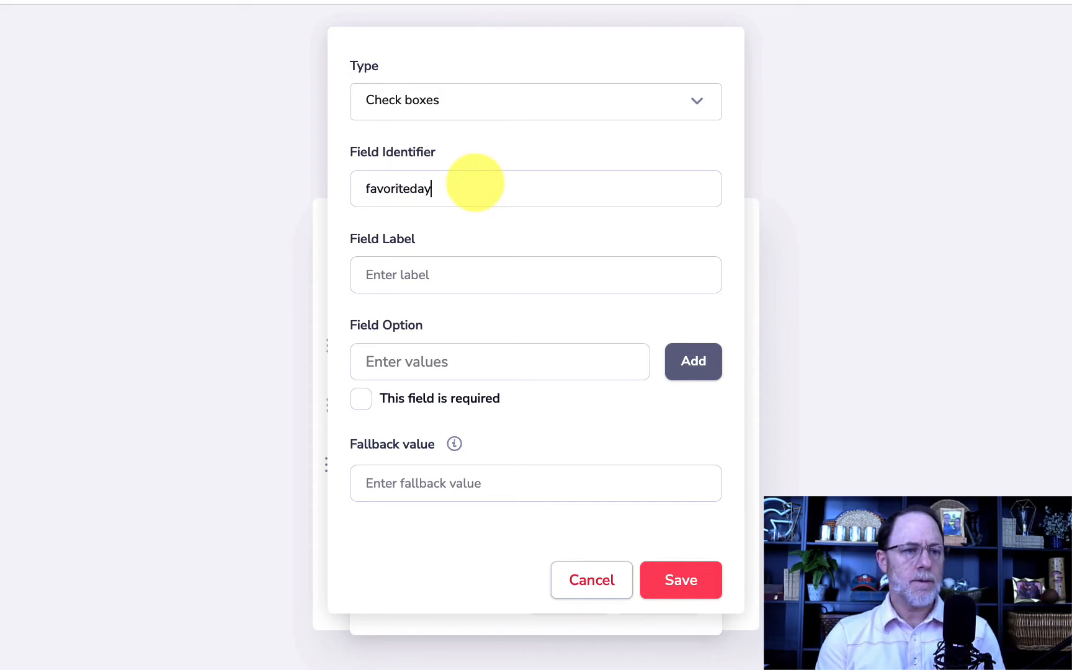
Step: Label the field 'Which Days Are Your Favorite?' and add Sunday and Monday options
click(420, 275)
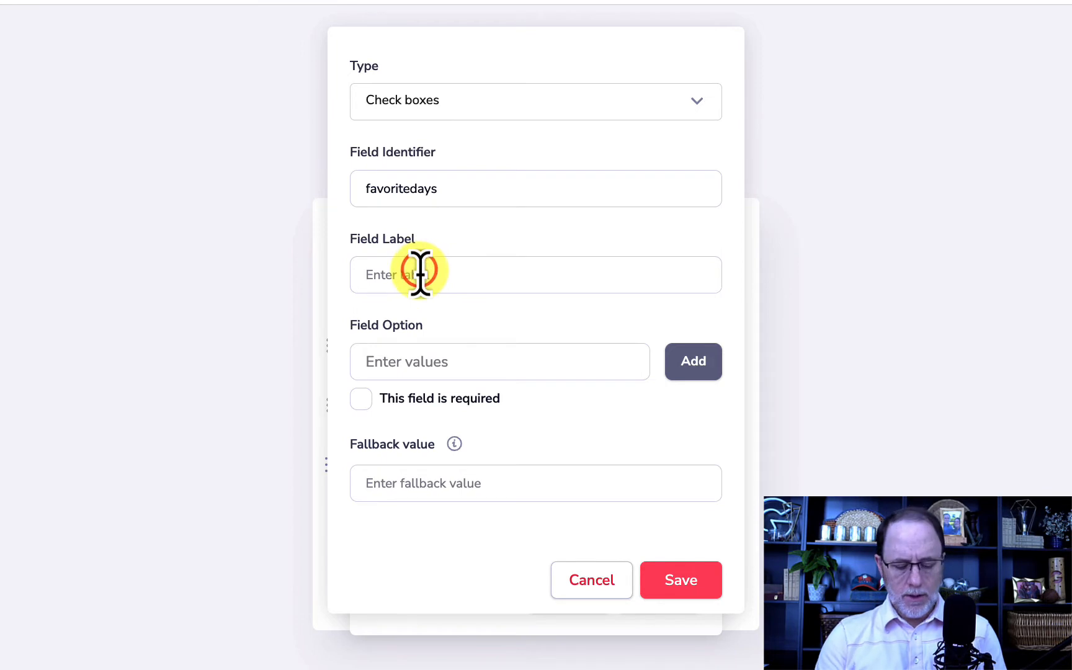
text(Which Days Are Your Favorite?)
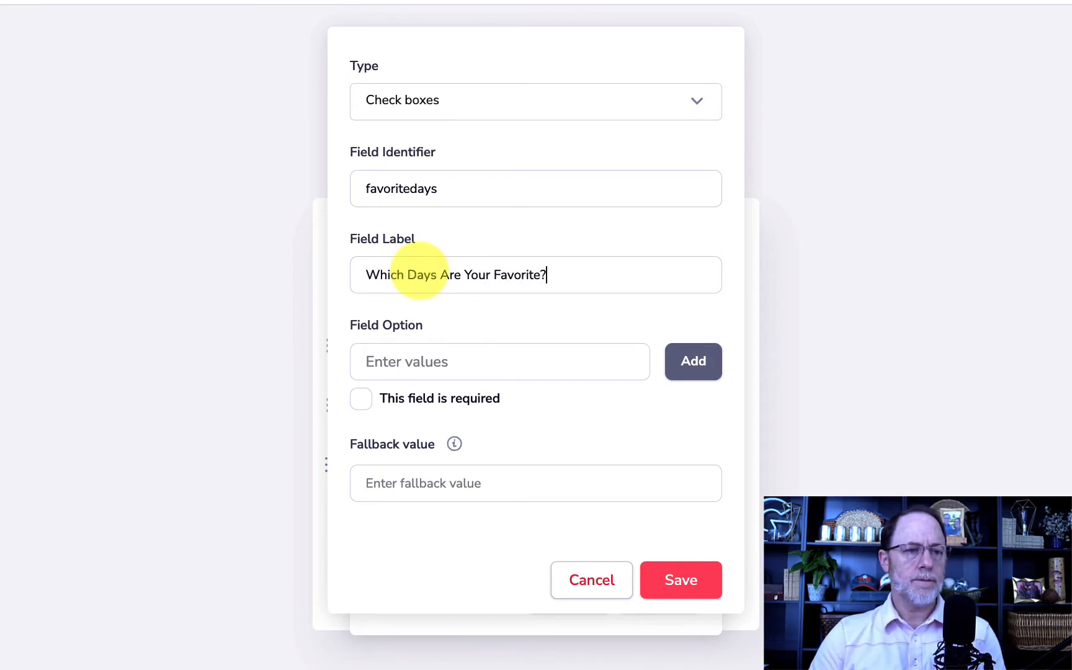
click(460, 365)
text(Sun)
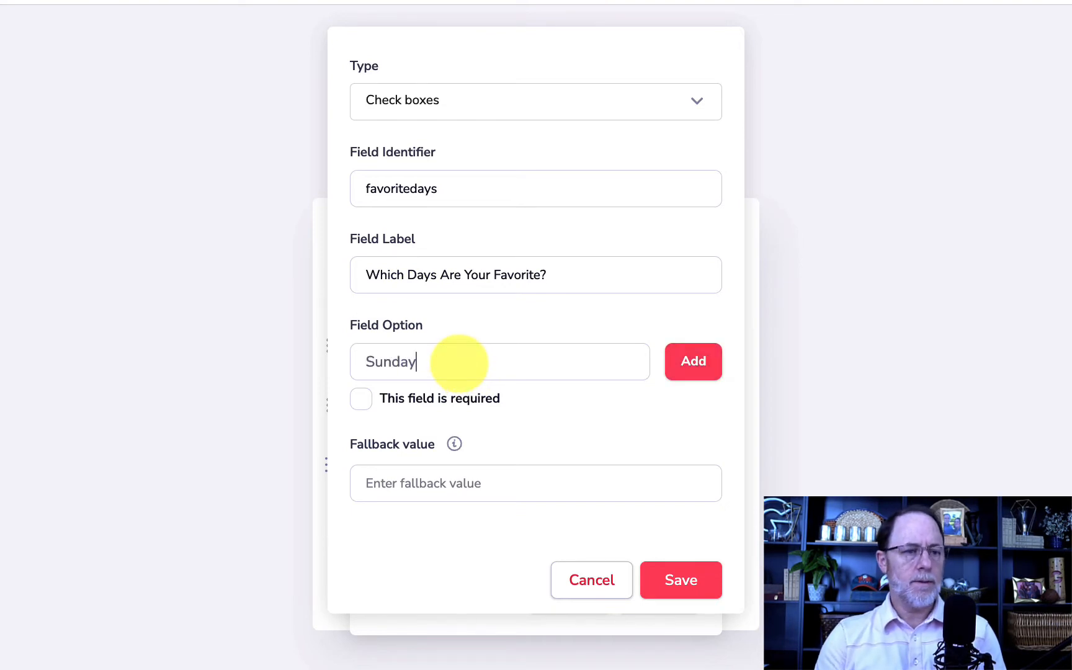
text(day)
click(690, 360)
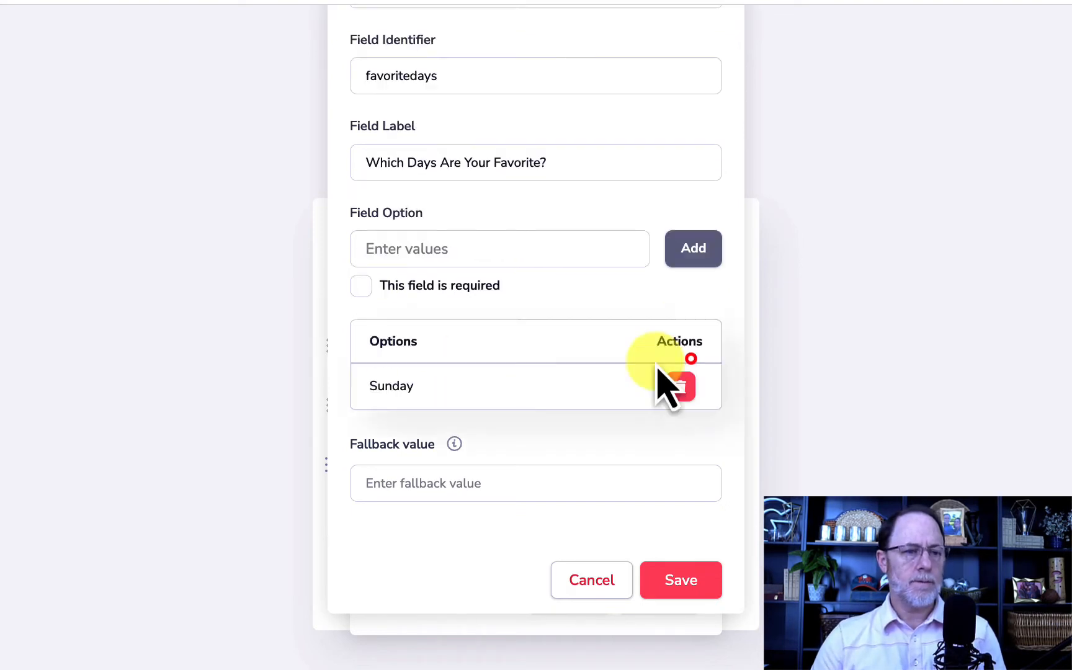
click(401, 245)
text(Monday)
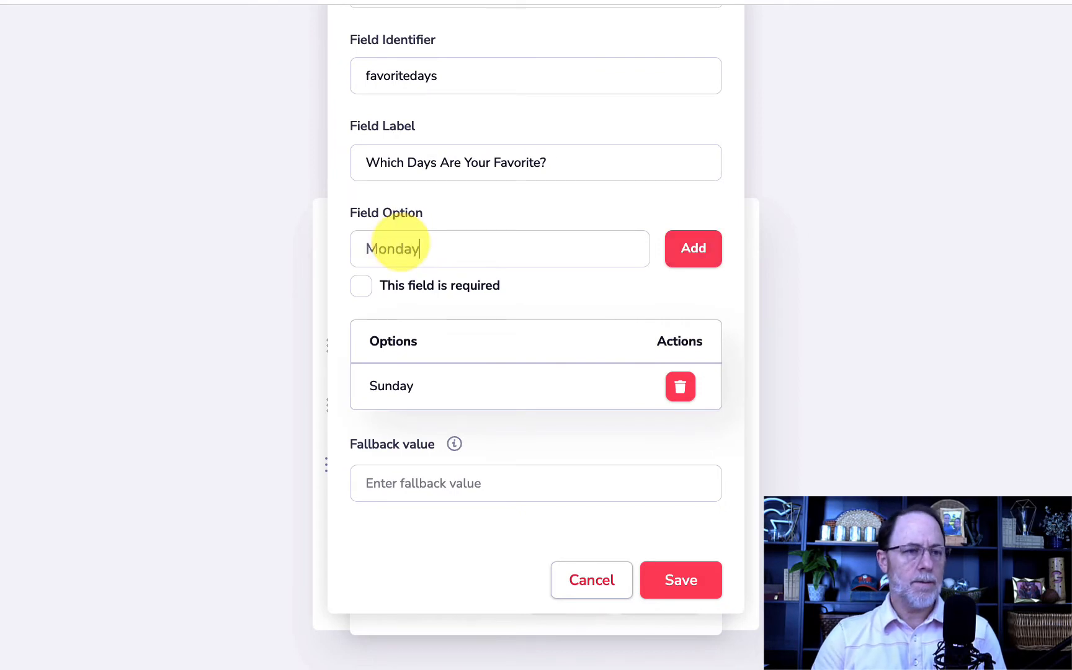
click(693, 248)
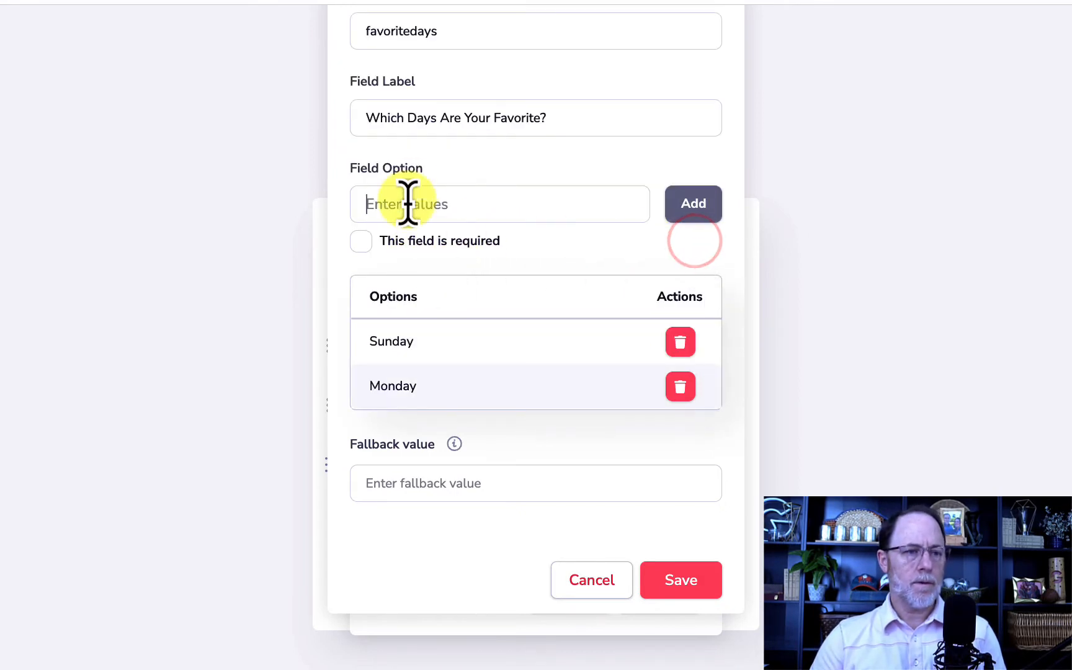
Step: Add Tuesday, Wednesday and Thursday as further check-box options
text(gtue)
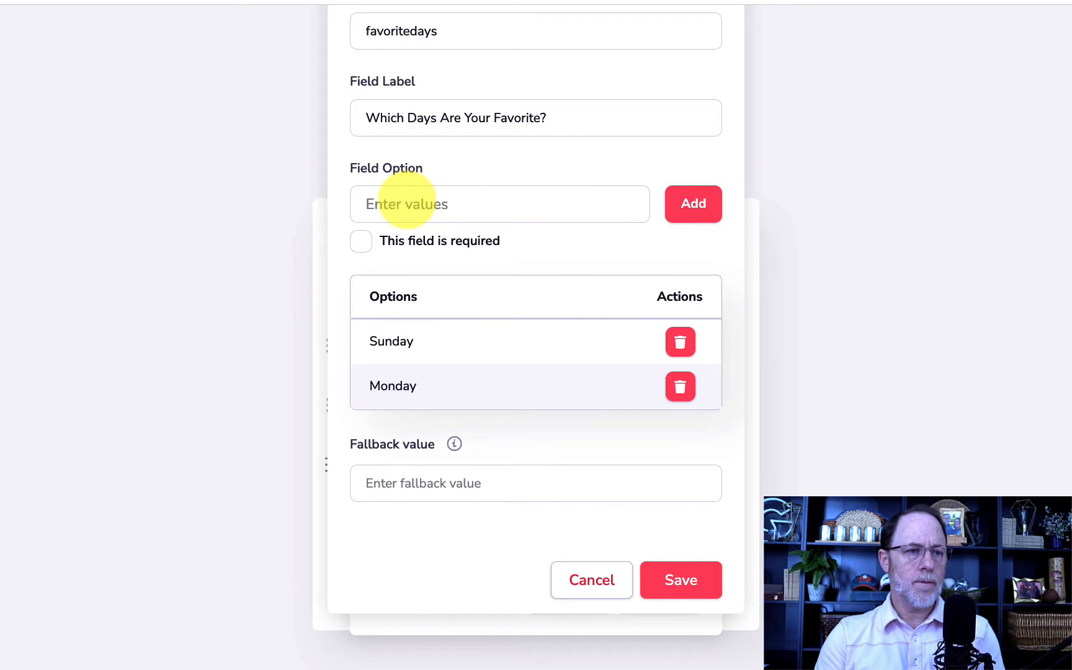
click(682, 201)
click(390, 155)
text(Wedn)
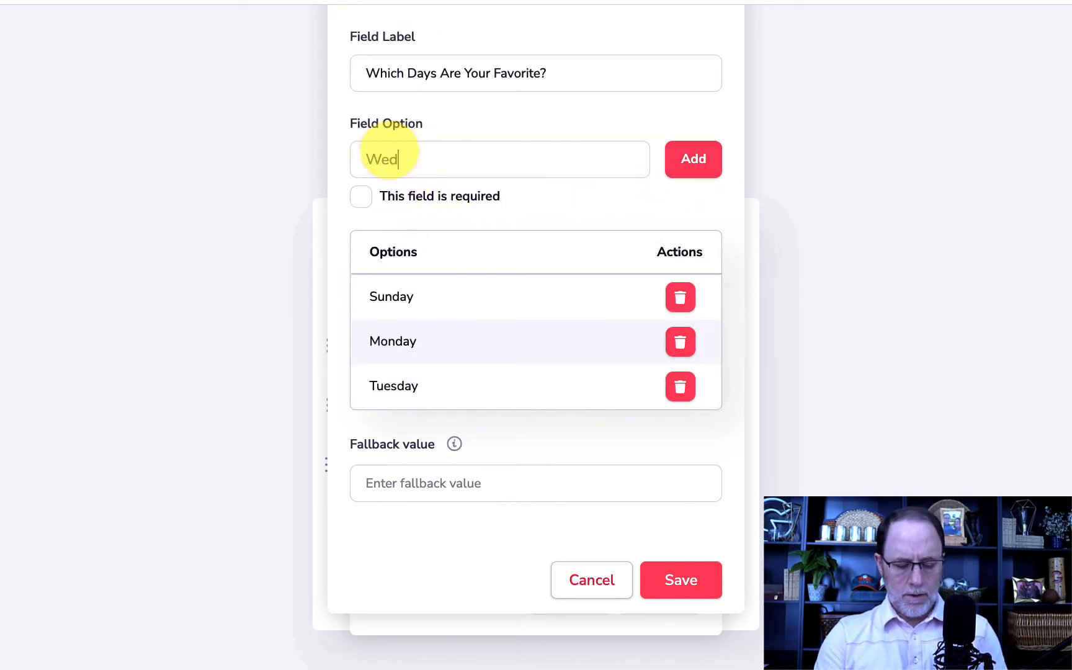
click(707, 158)
click(456, 135)
text(Thur)
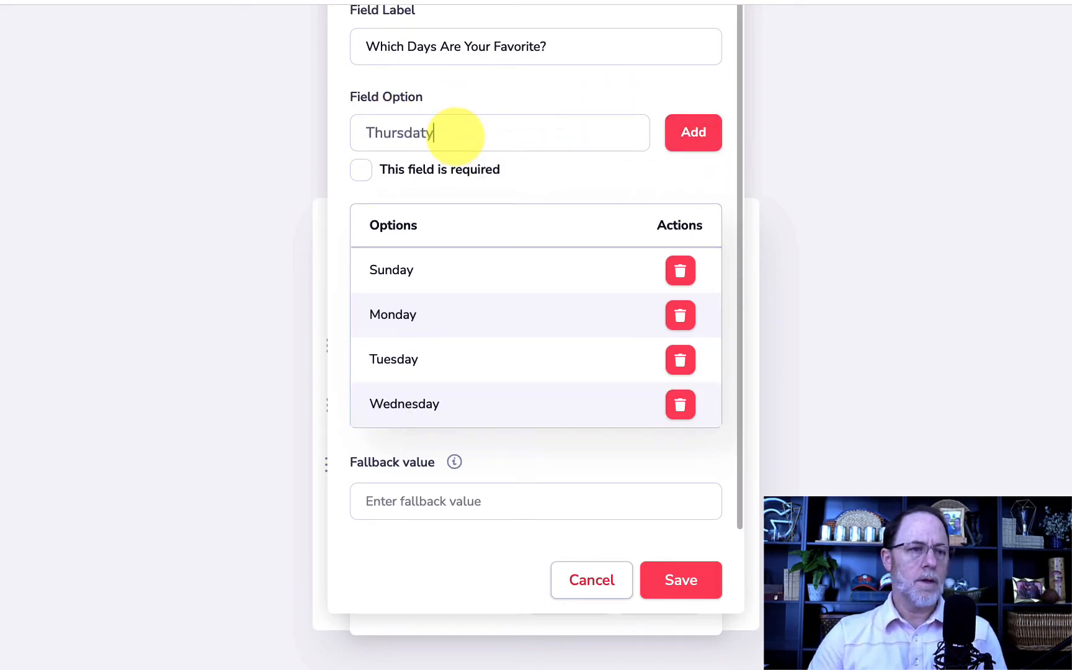
text(sday)
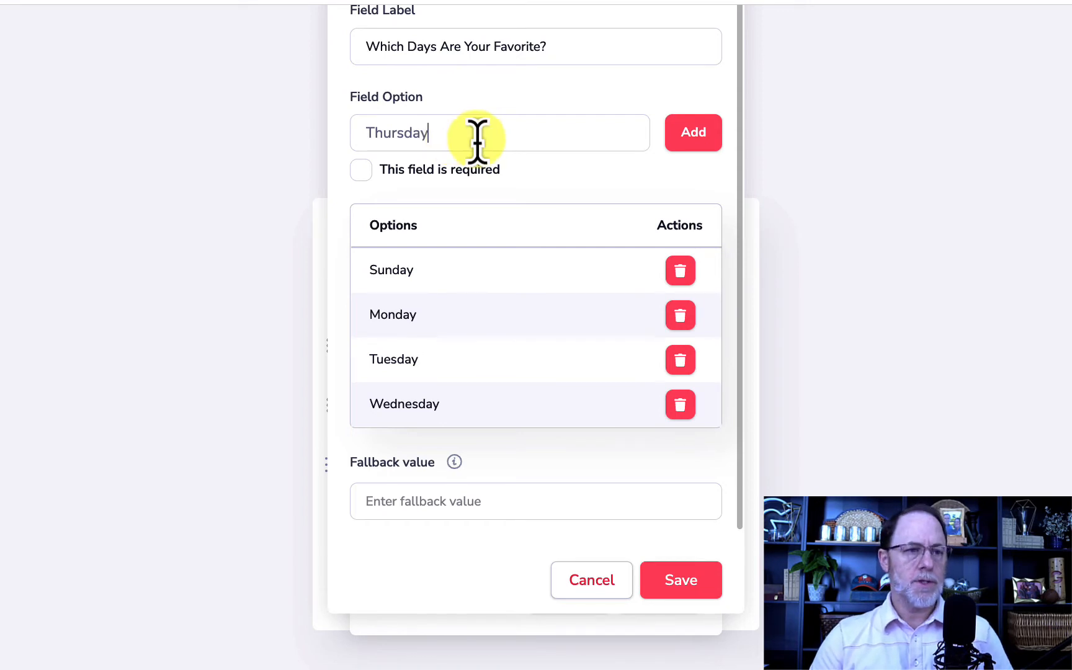
click(702, 132)
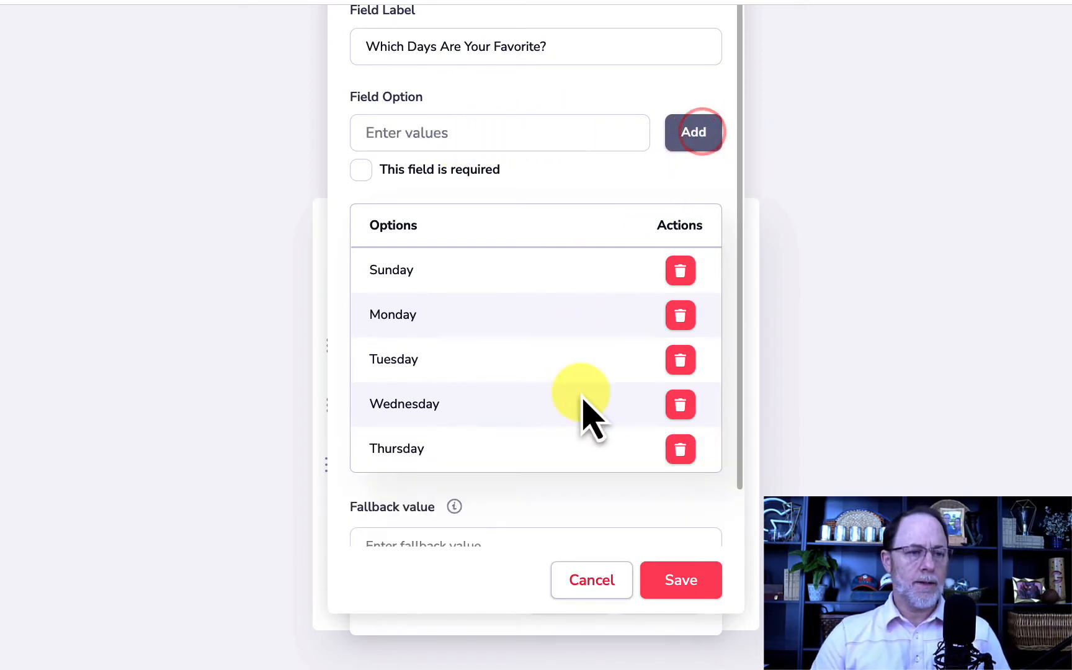
scroll(586, 411, down, 1)
Step: Save the check-box field and choose Do Not Mail as the subscribers list
click(663, 572)
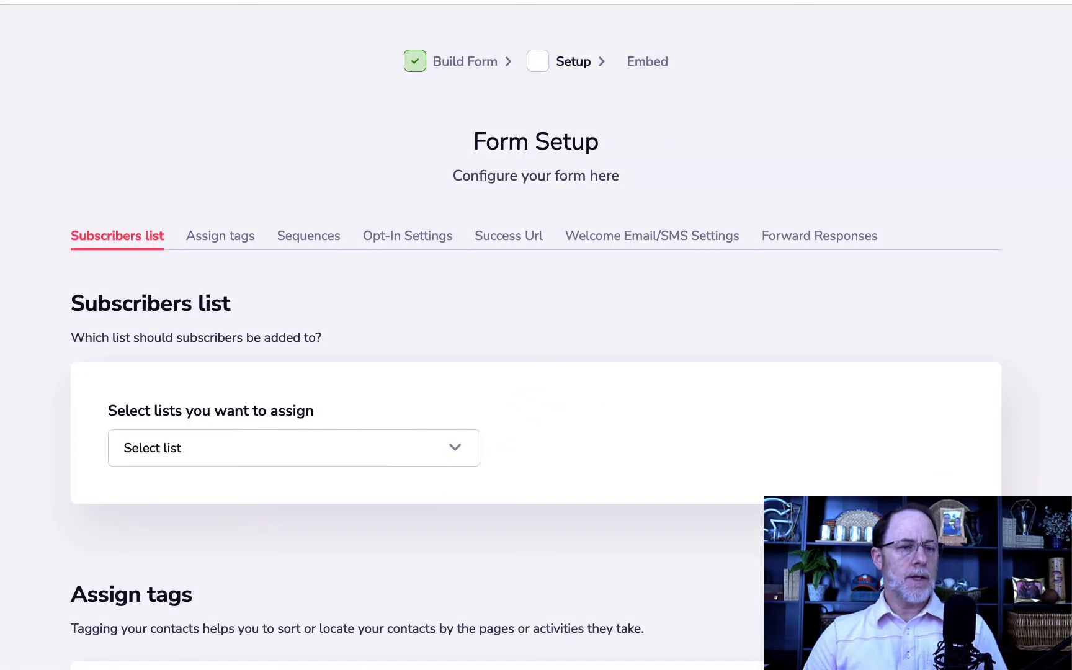
click(254, 446)
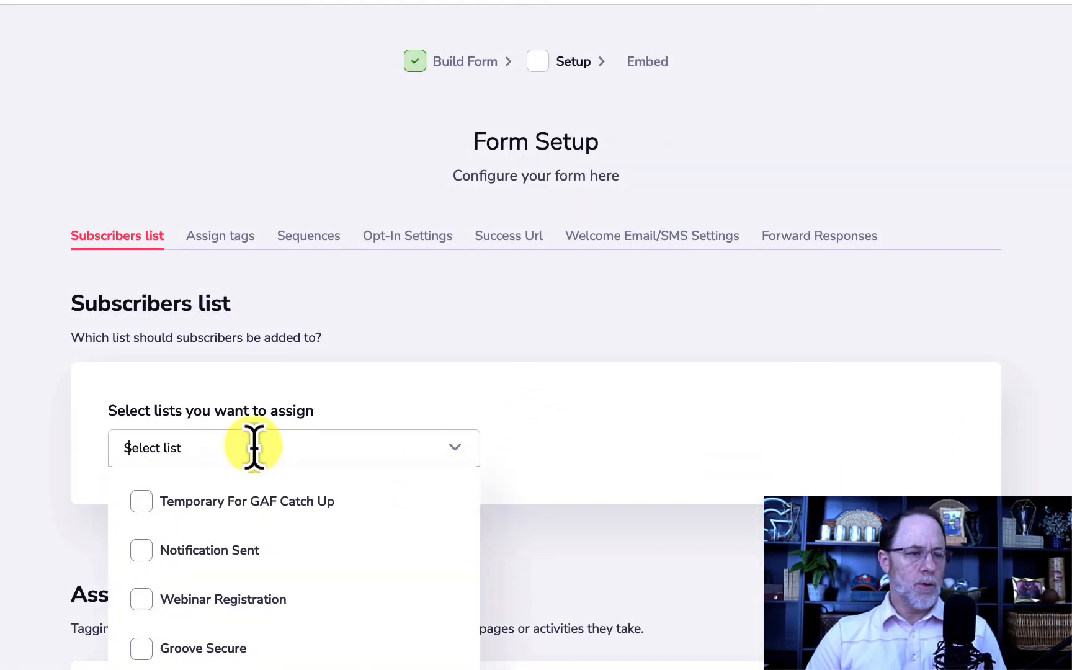
scroll(263, 583, down, 5)
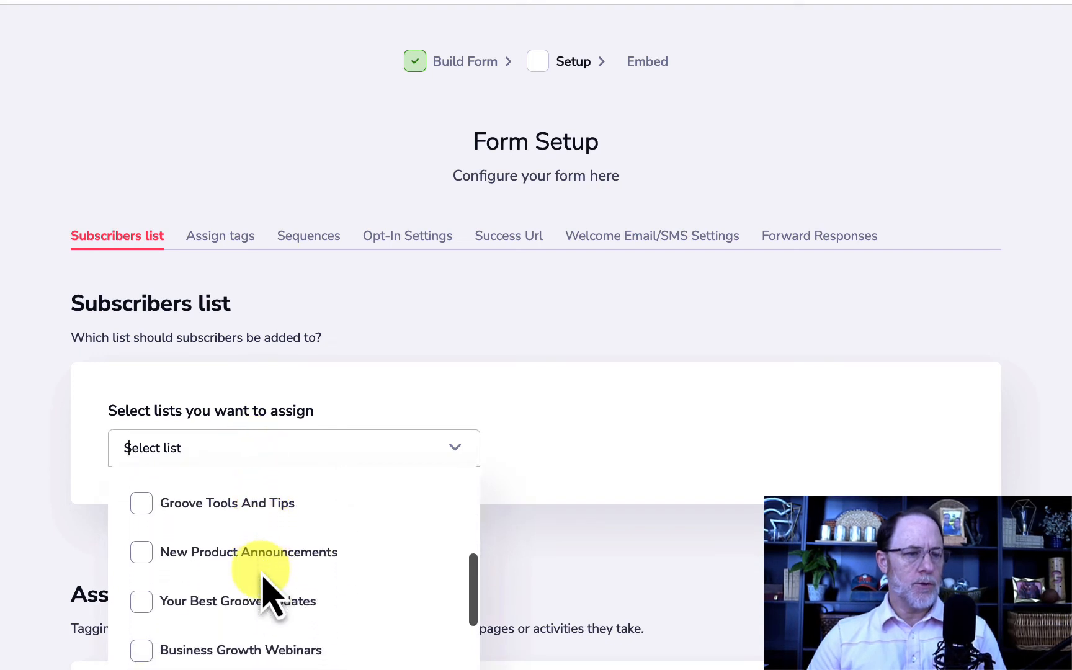
scroll(263, 577, down, 2)
click(146, 640)
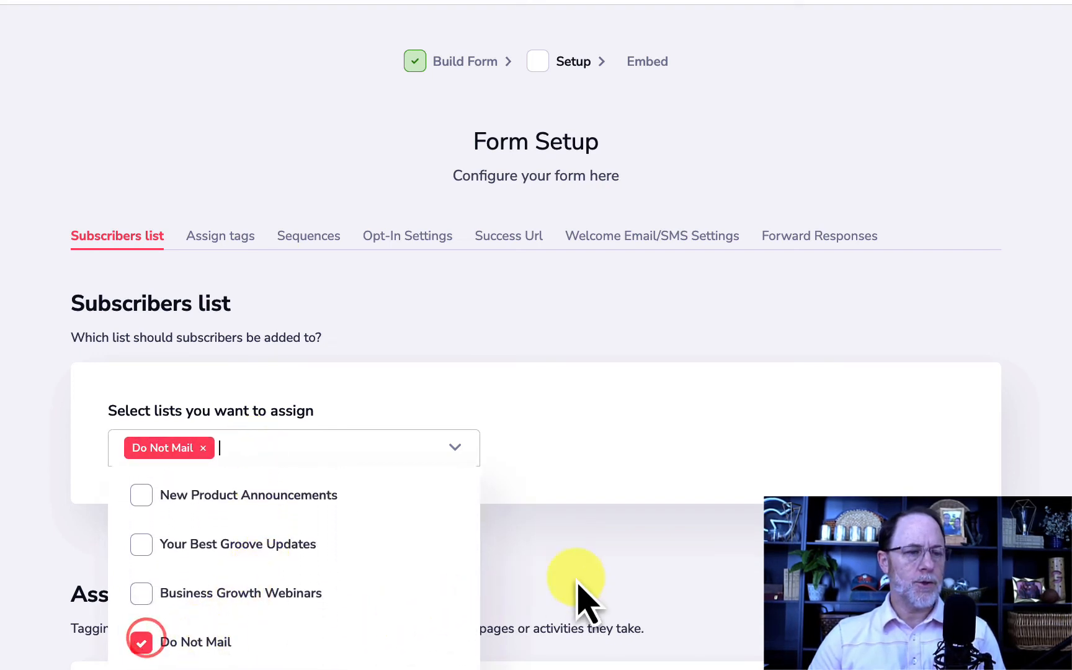
click(600, 574)
scroll(600, 574, down, 15)
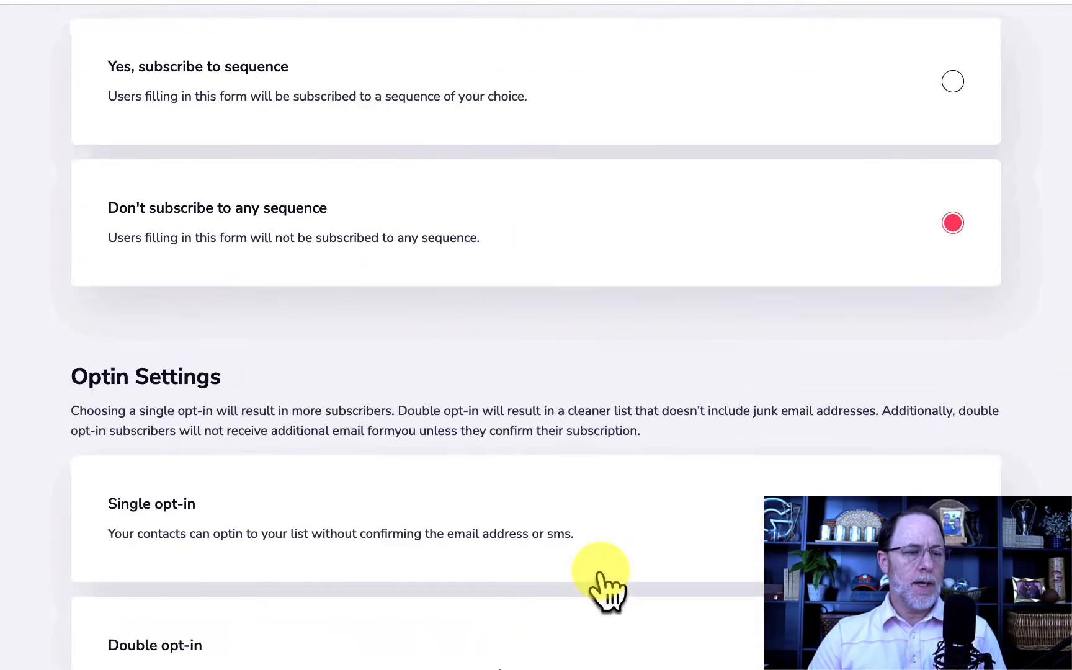
Step: Turn on forwarding of form responses to the account's own email
scroll(599, 576, down, 15)
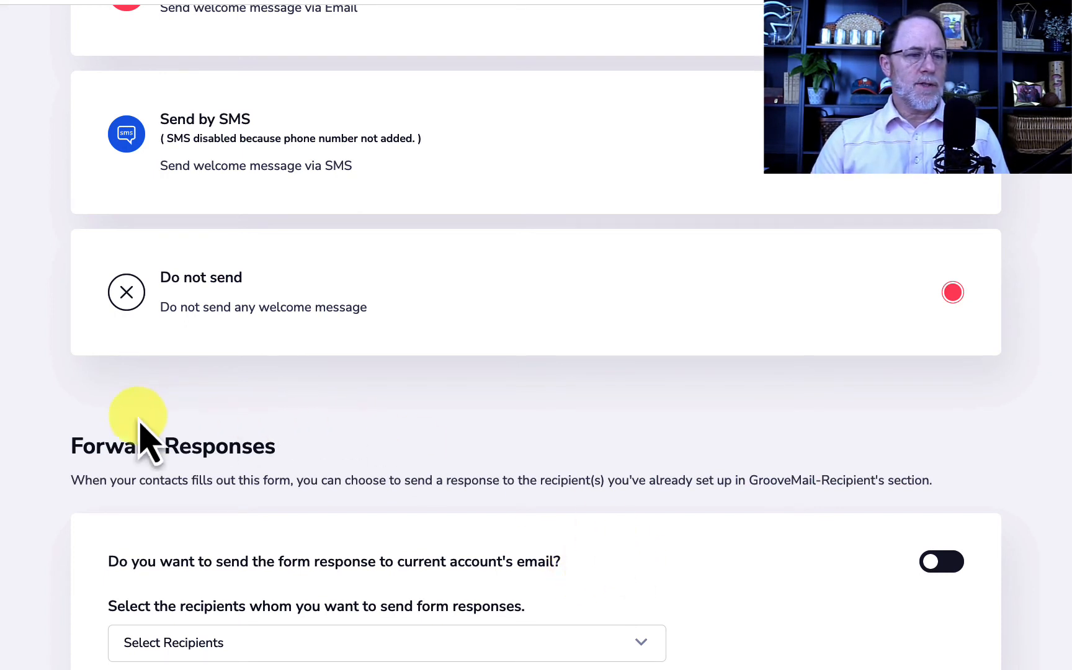
click(949, 561)
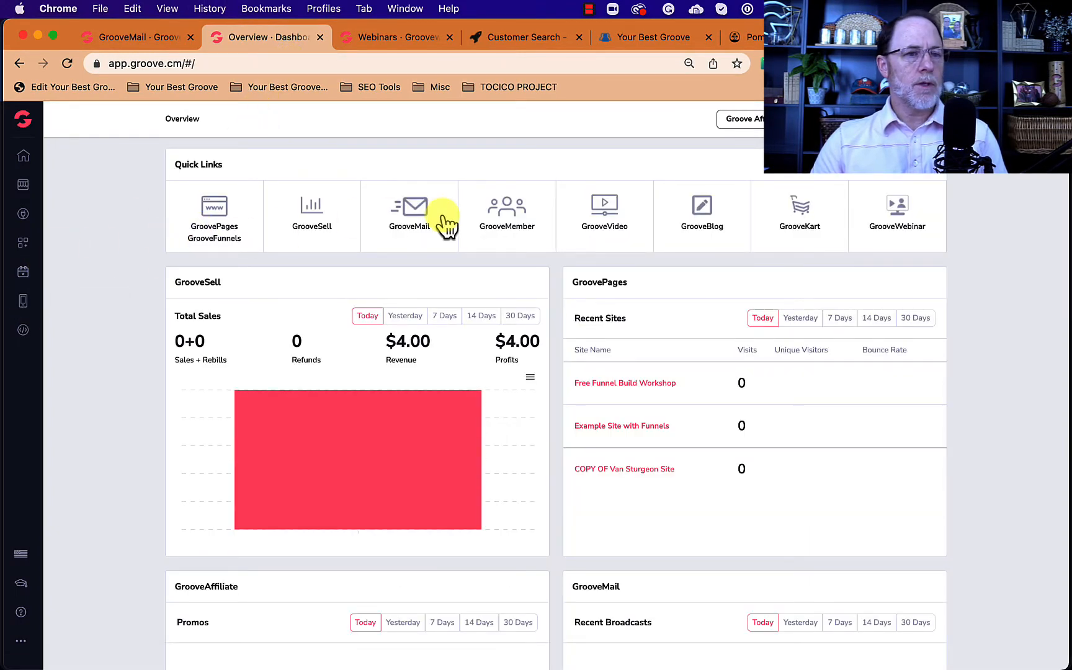
Step: Open GrooveMail's sender settings and show the Recipients list
click(415, 211)
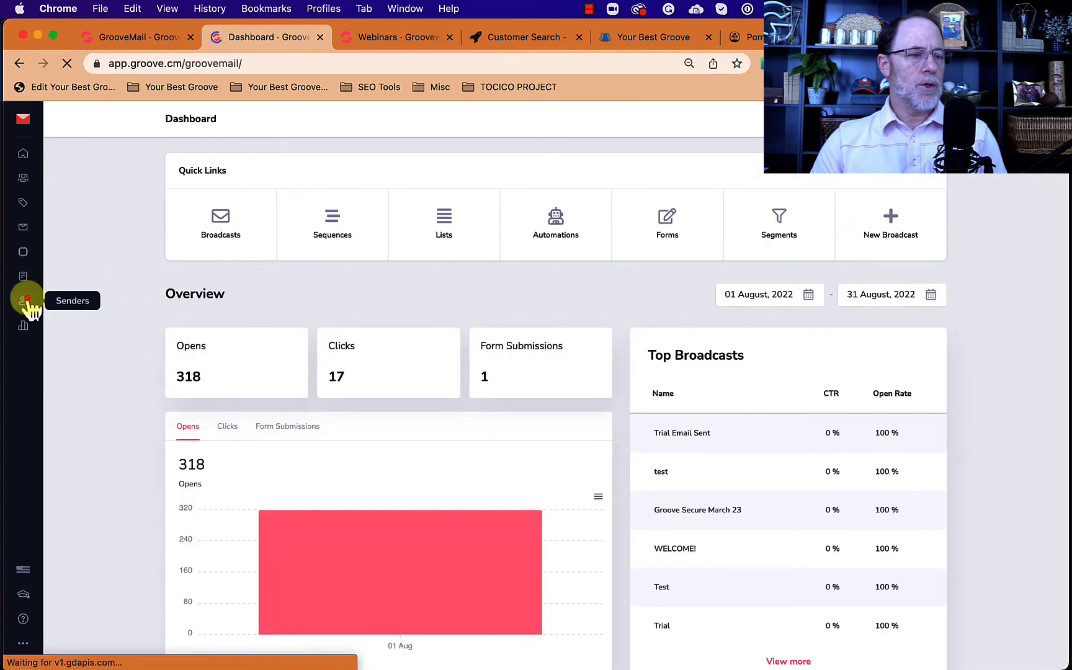
click(25, 301)
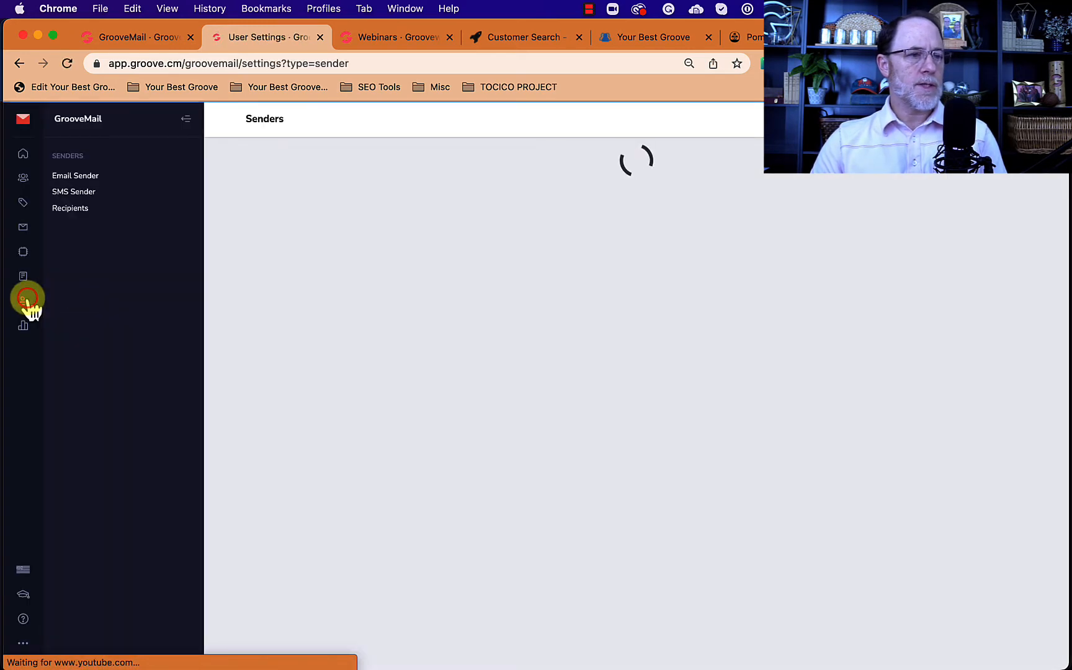
click(70, 209)
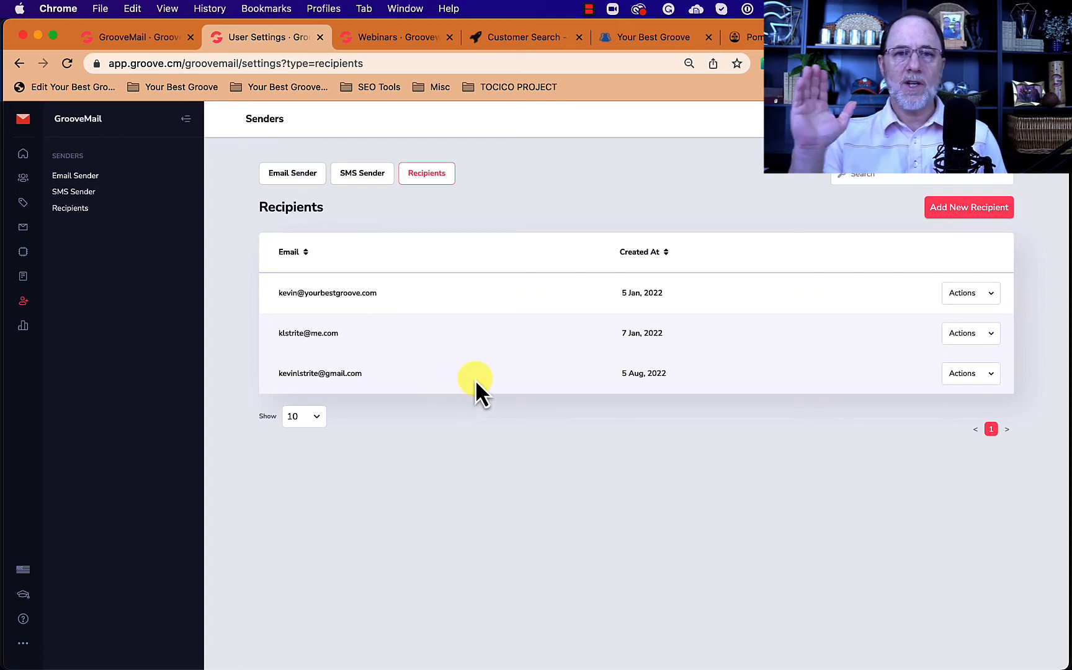
Step: Enter a new recipient's e-mail, request a verification code, then close without saving
click(969, 208)
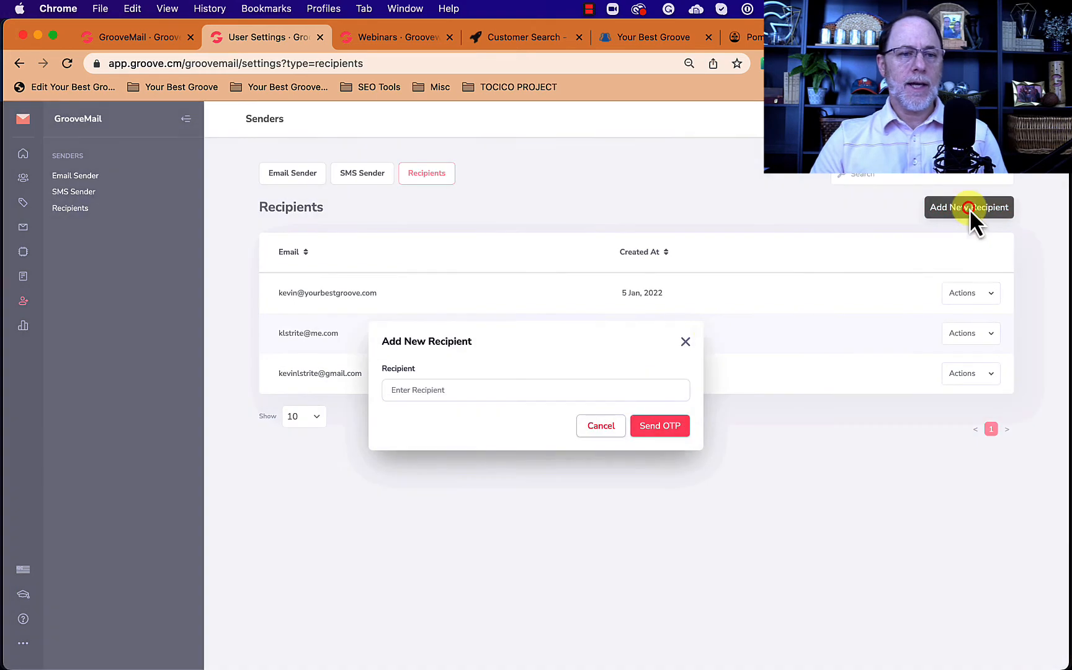
click(484, 383)
click(412, 390)
text(st)
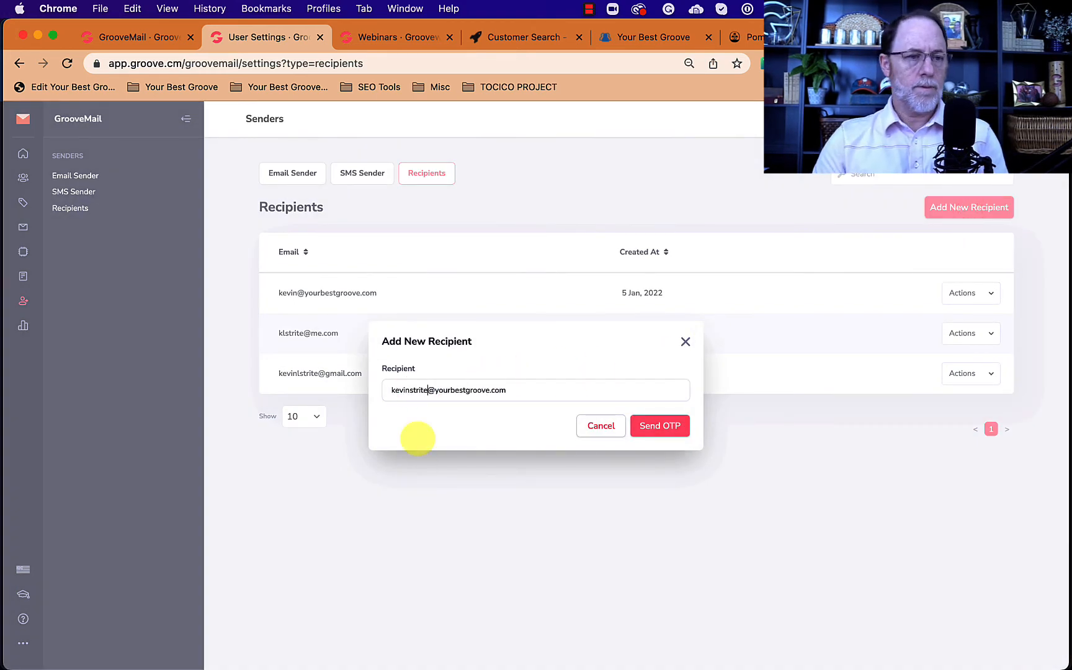
click(656, 426)
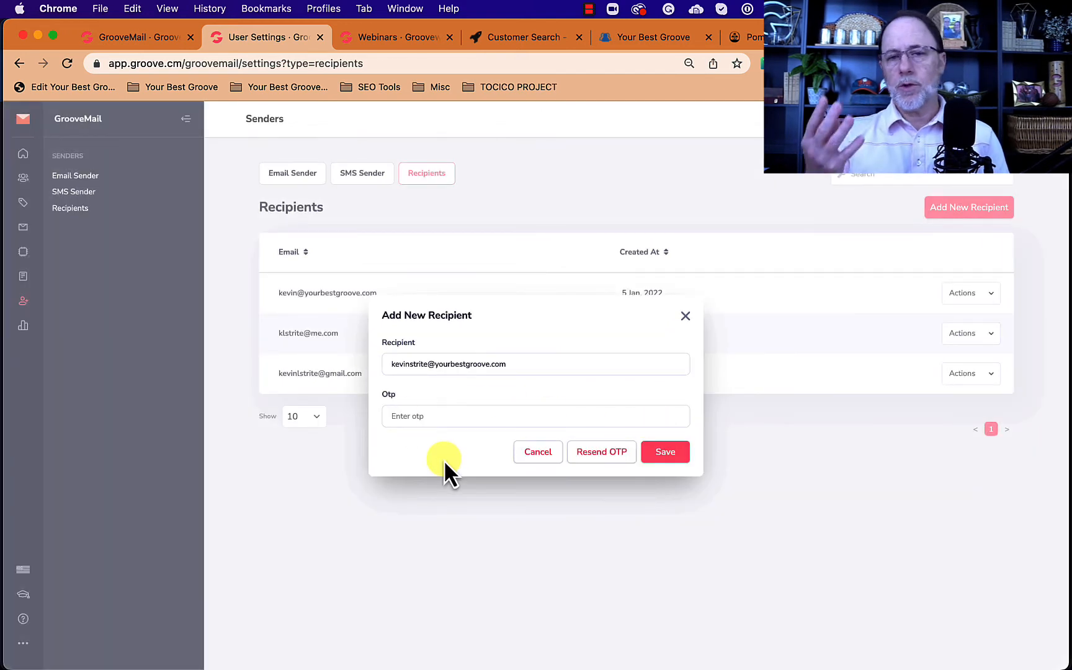
click(433, 421)
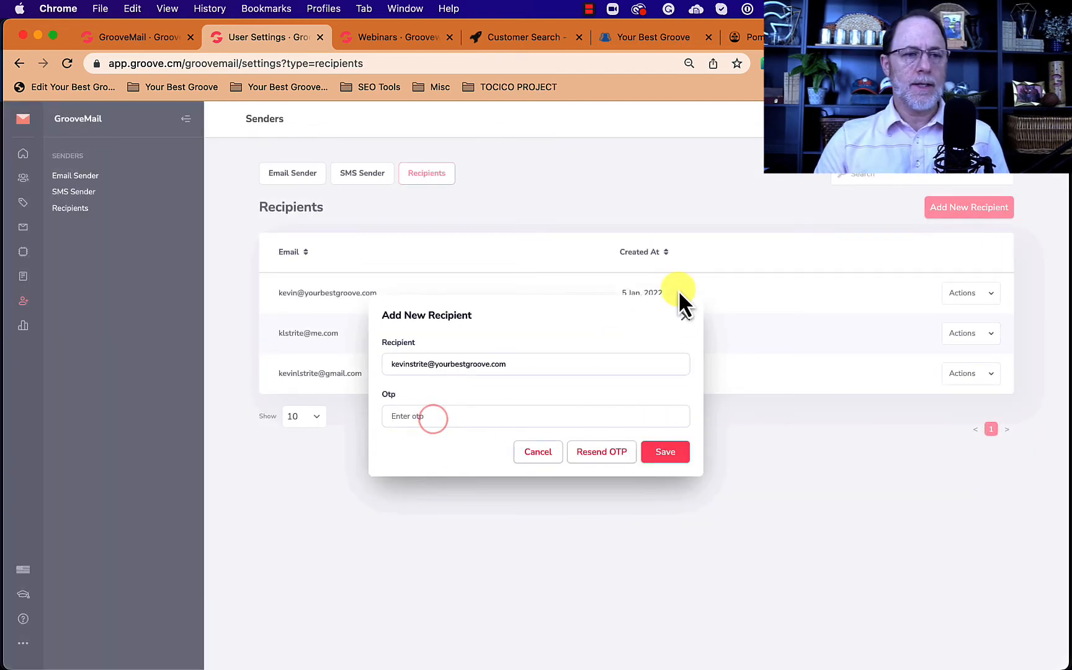
click(683, 312)
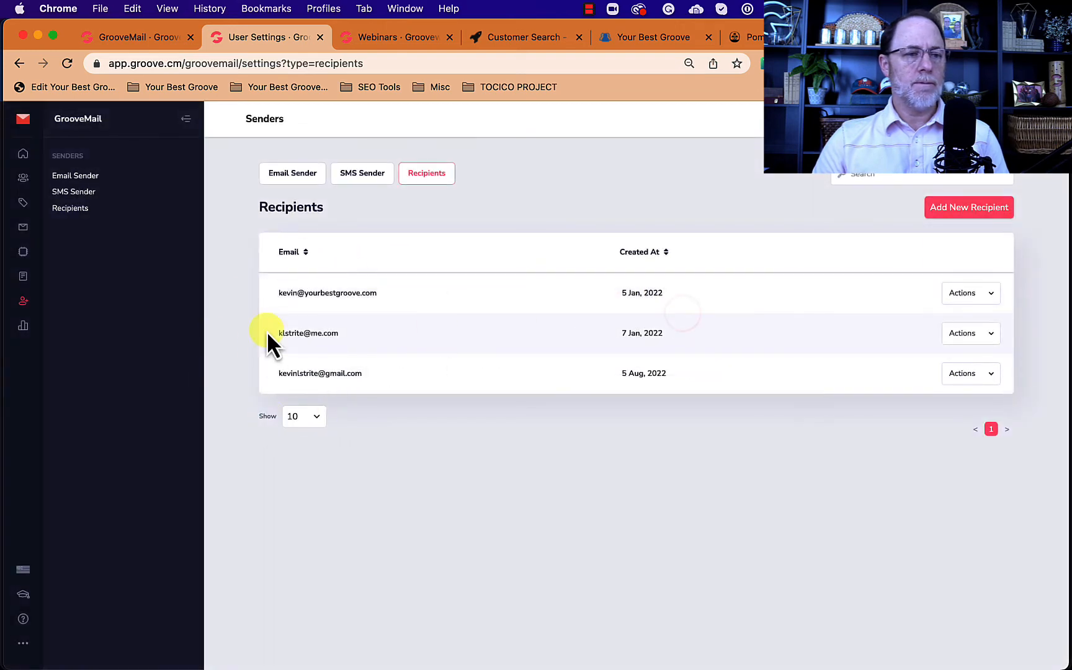
Step: Forward Checkbox Video responses to all three recipients and finish creating the form
click(156, 36)
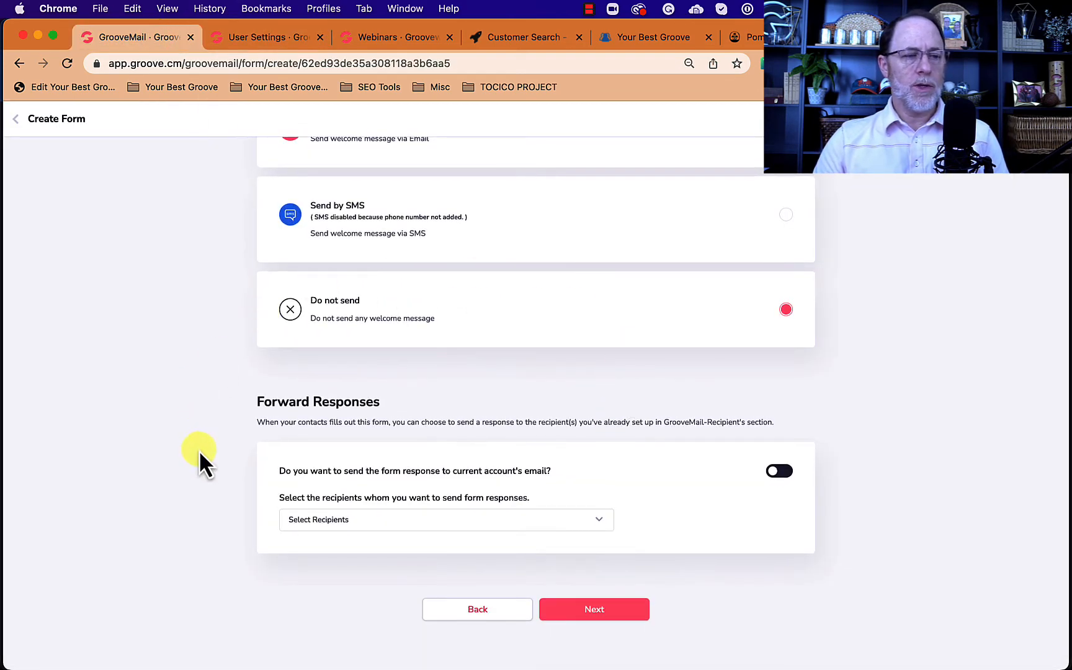
click(598, 521)
click(299, 551)
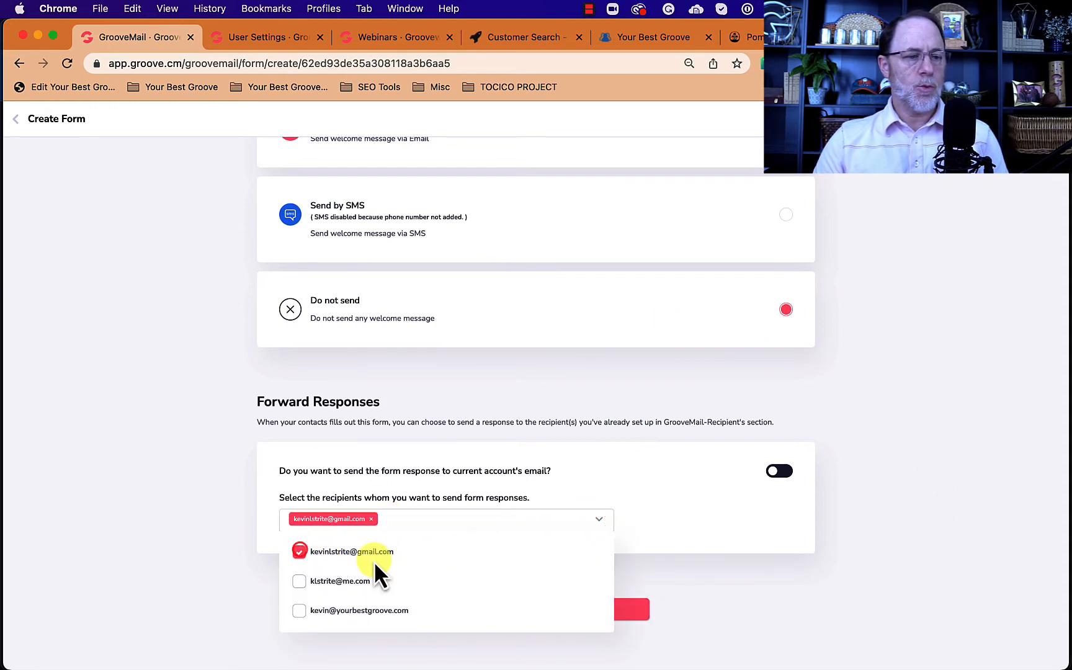
click(301, 581)
click(300, 610)
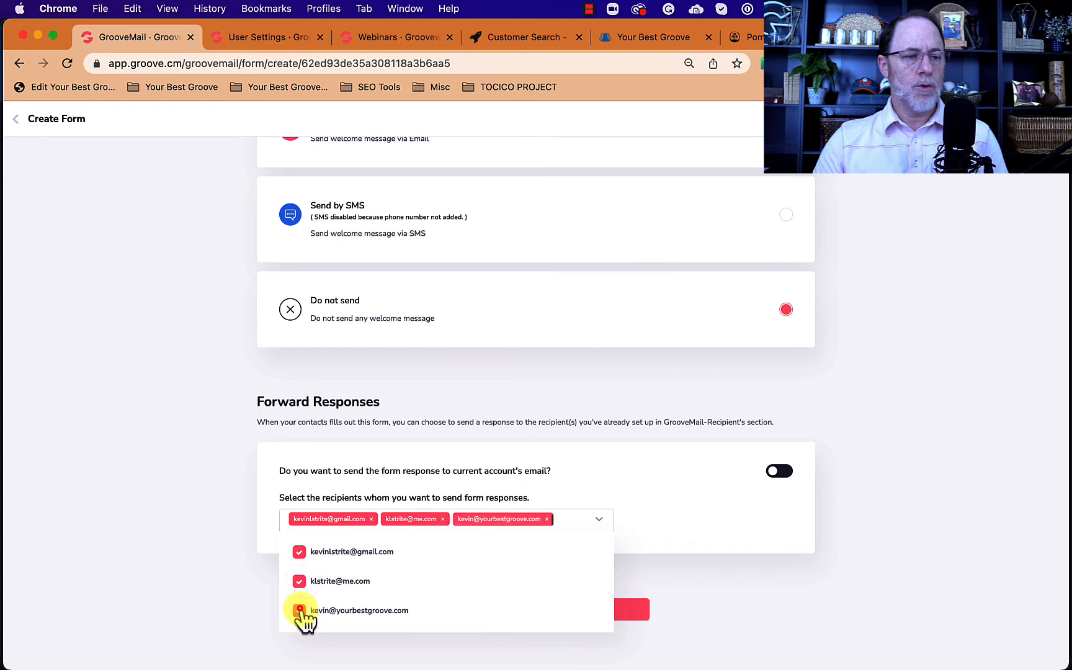
click(684, 492)
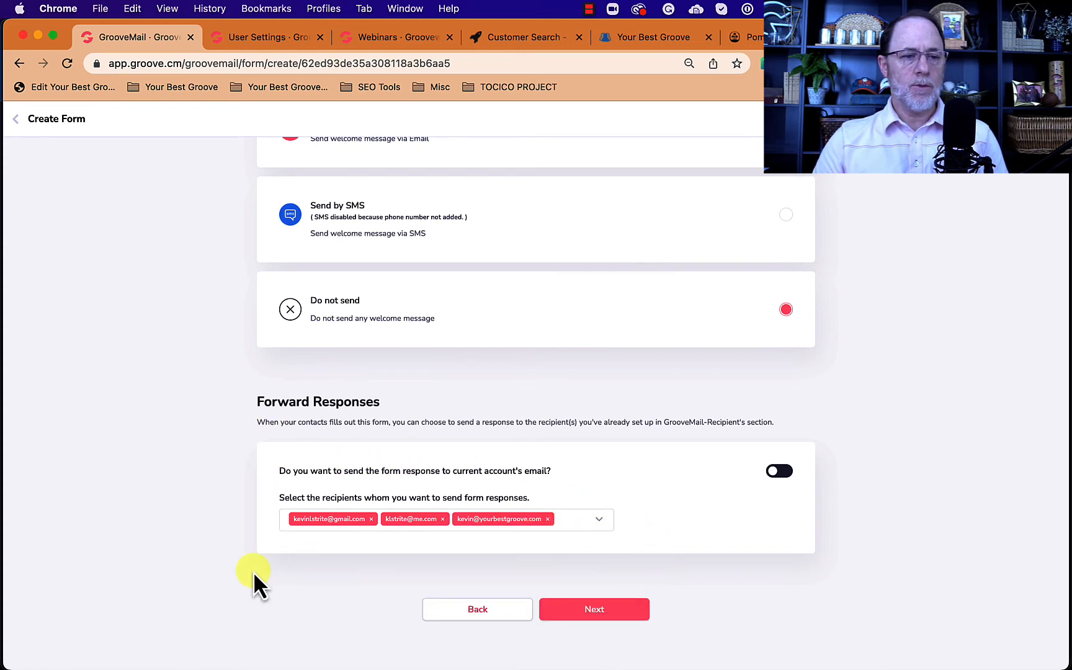
click(597, 612)
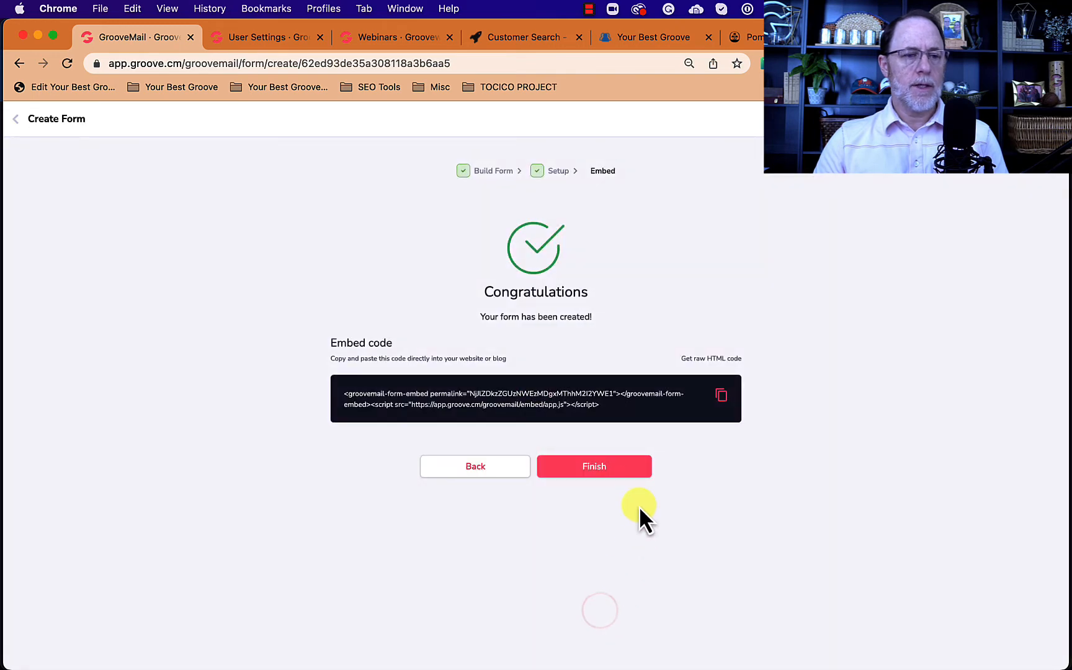
click(604, 469)
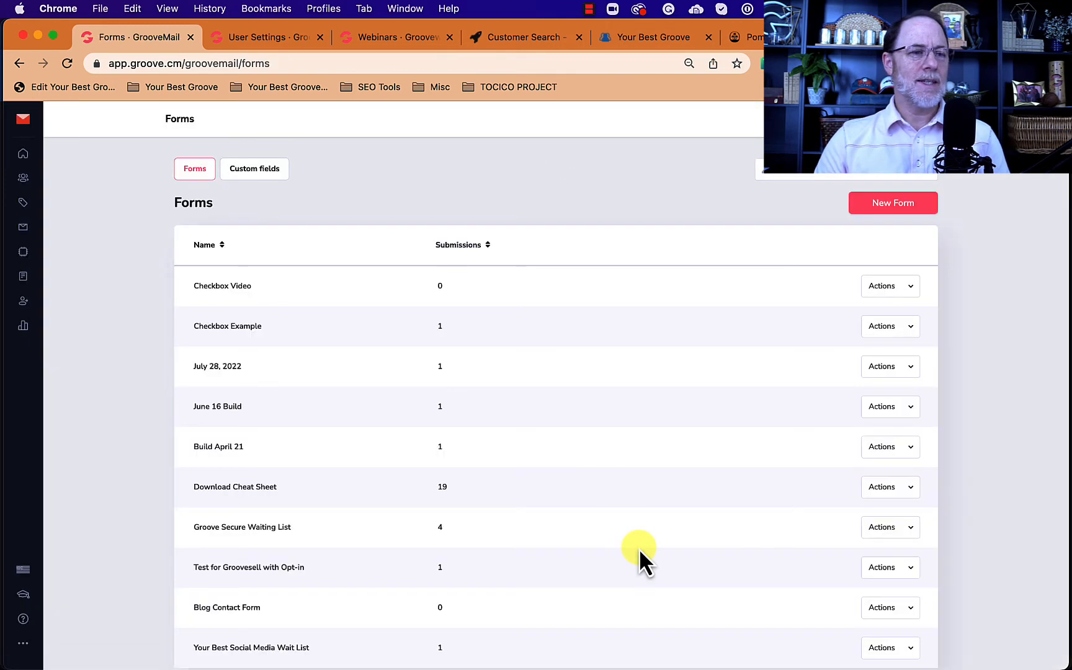
Step: Open Example Site with Funnels in GroovePages and go to its empty Page 2
click(278, 35)
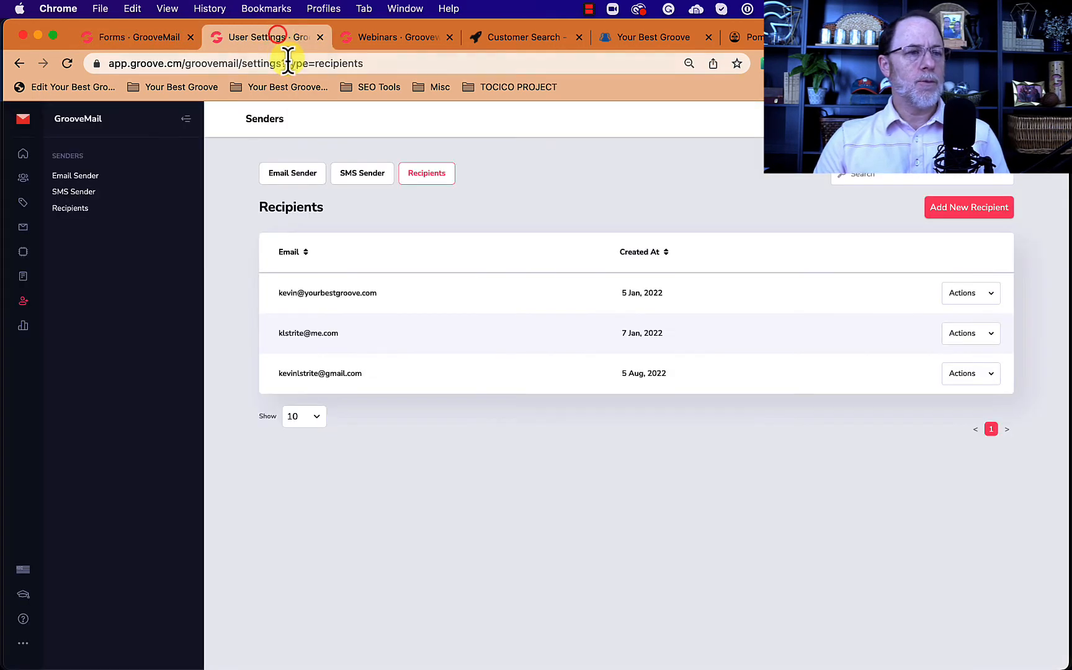
click(292, 63)
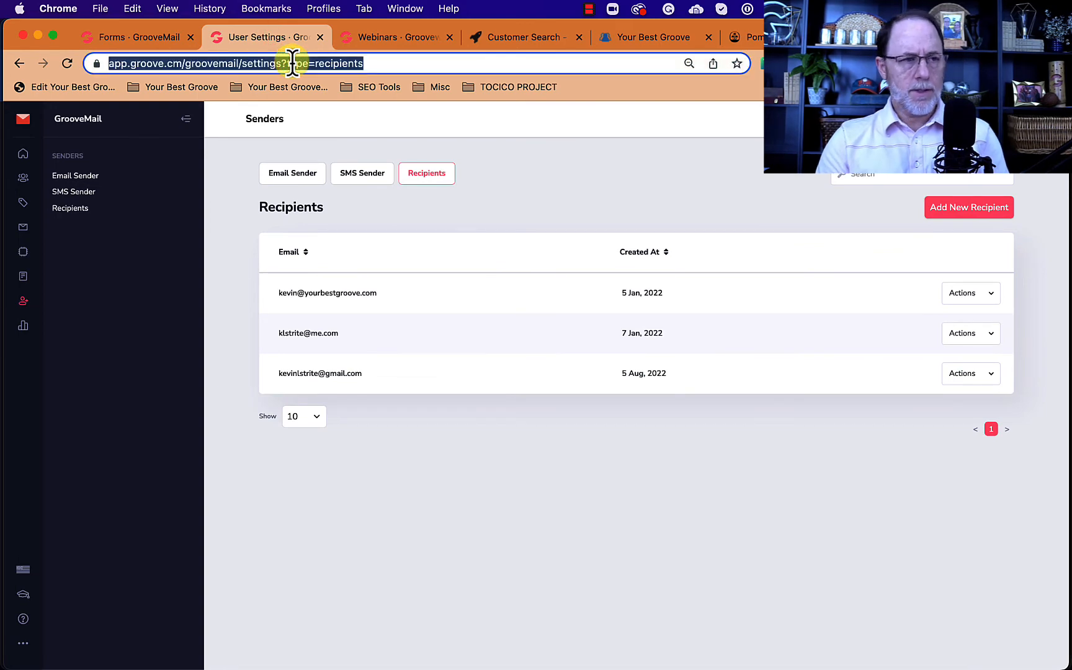
click(79, 221)
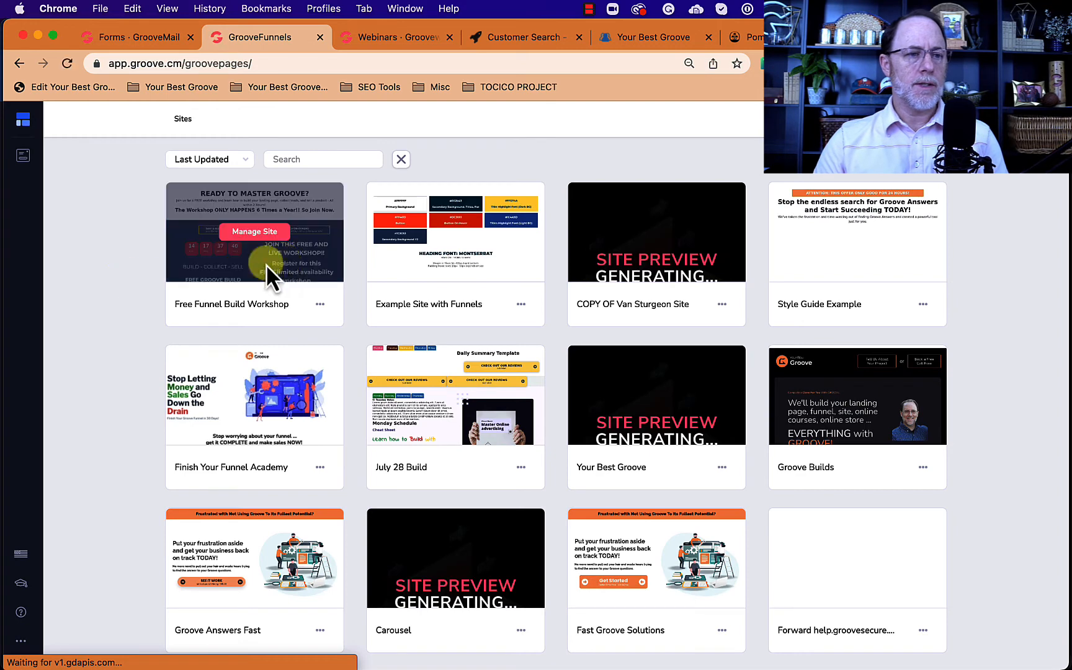
click(469, 233)
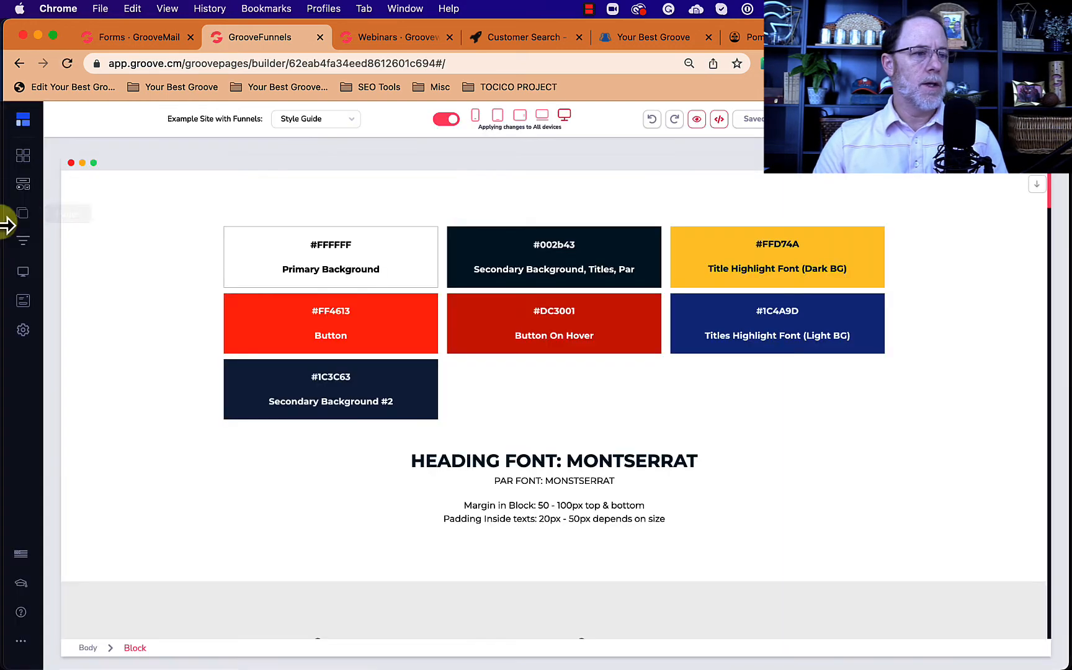
click(23, 213)
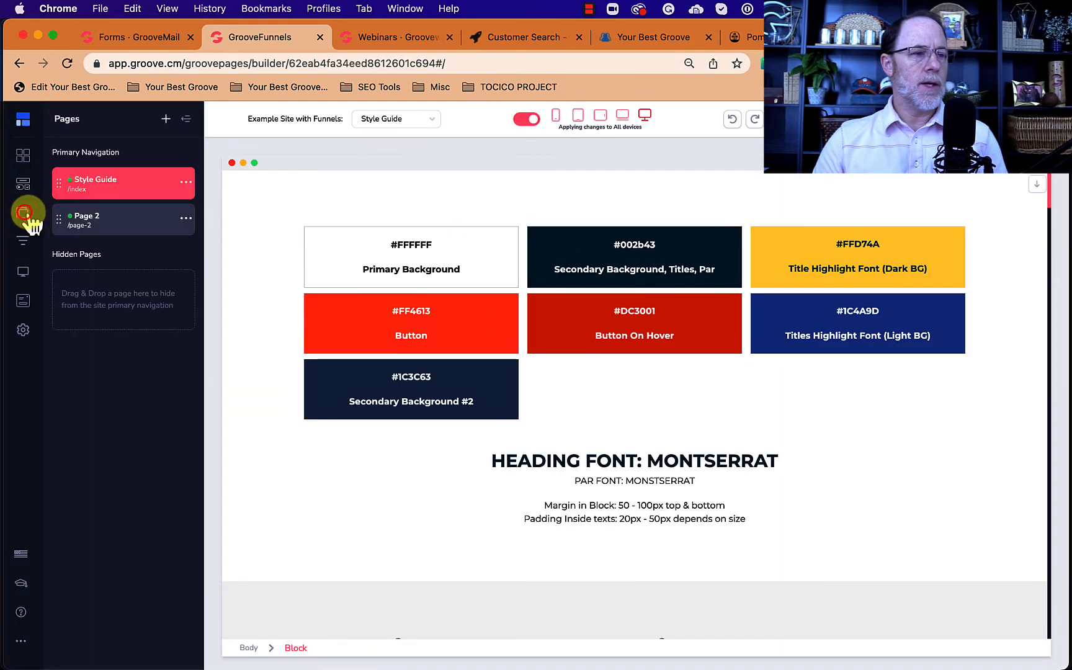
click(127, 222)
scroll(104, 338, down, 15)
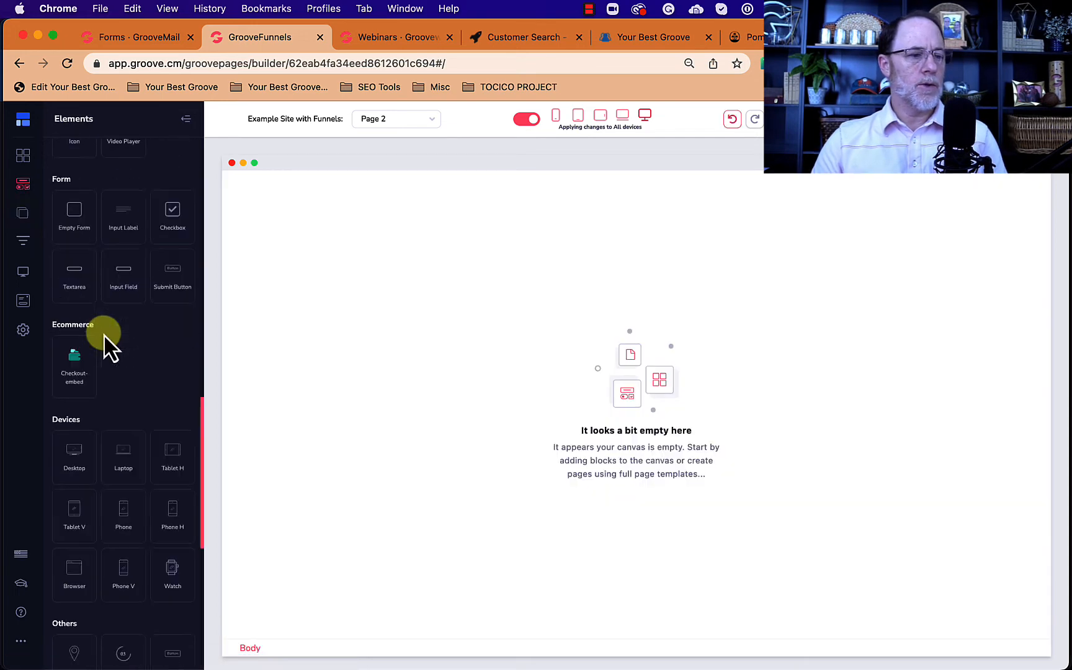
Step: Drop a GrooveMail Form element onto Page 2, linked to Checkbox Video with no redirect
drag(173, 394, 590, 226)
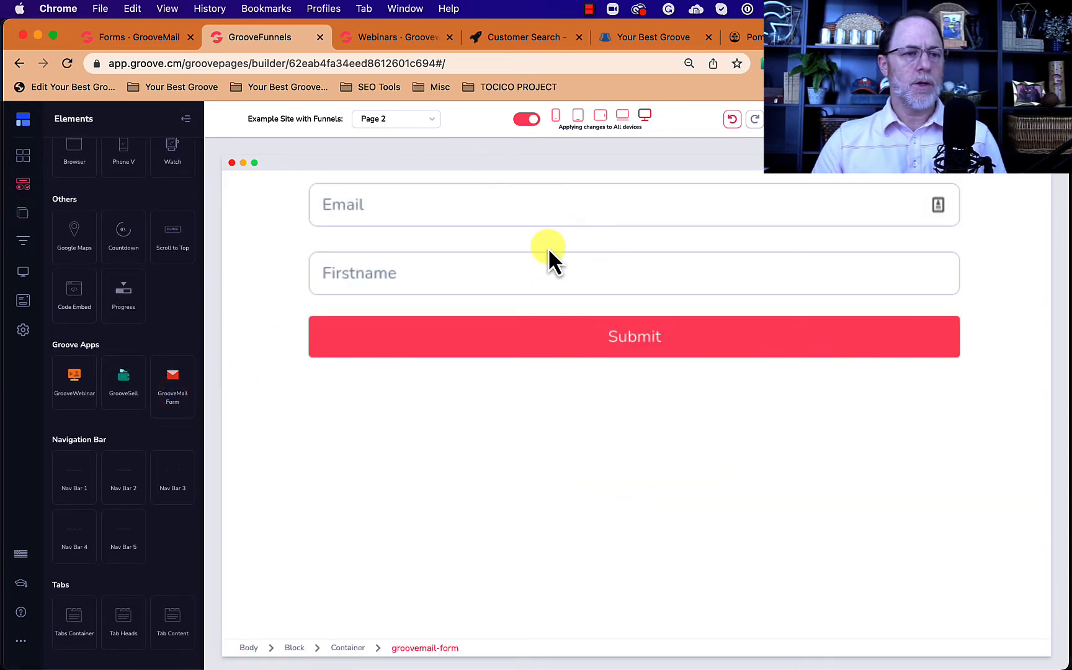
click(641, 340)
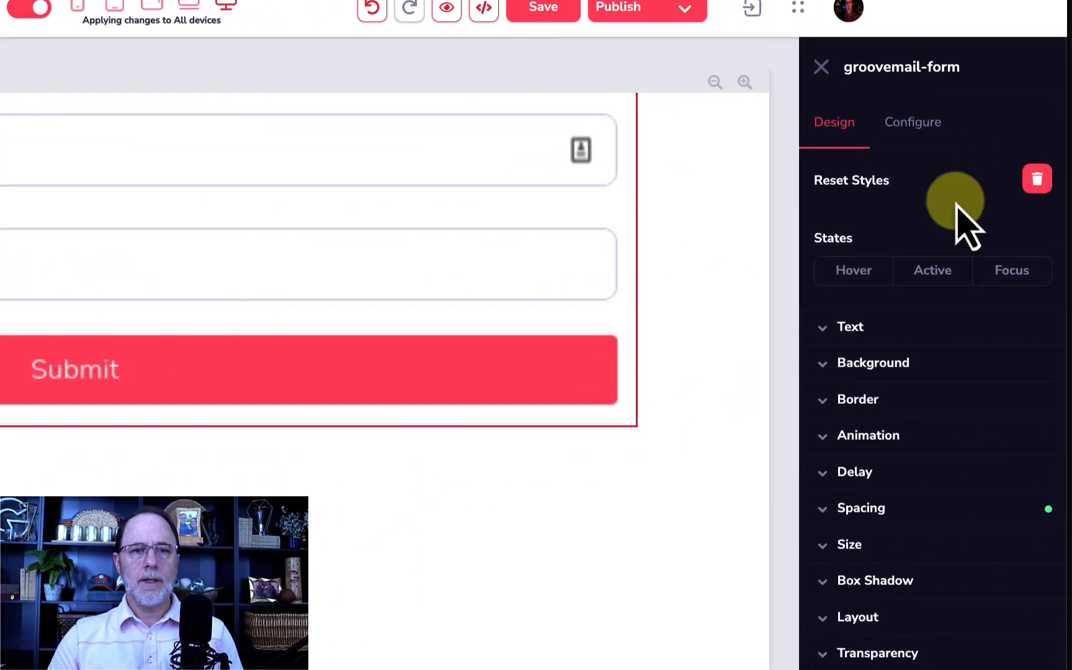
click(915, 124)
click(896, 217)
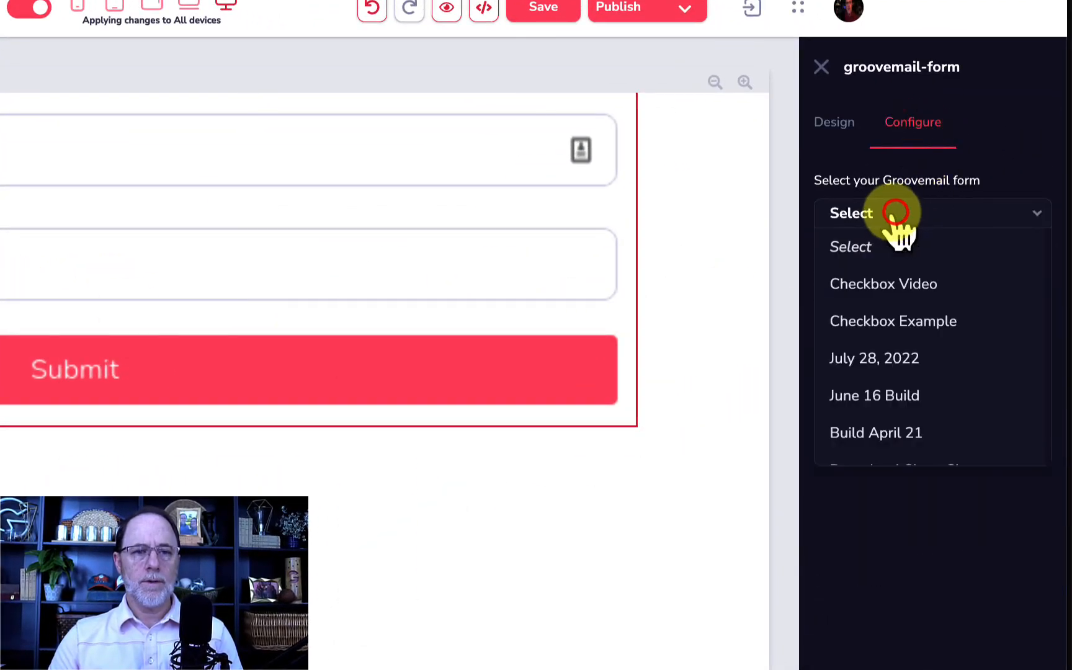
click(886, 287)
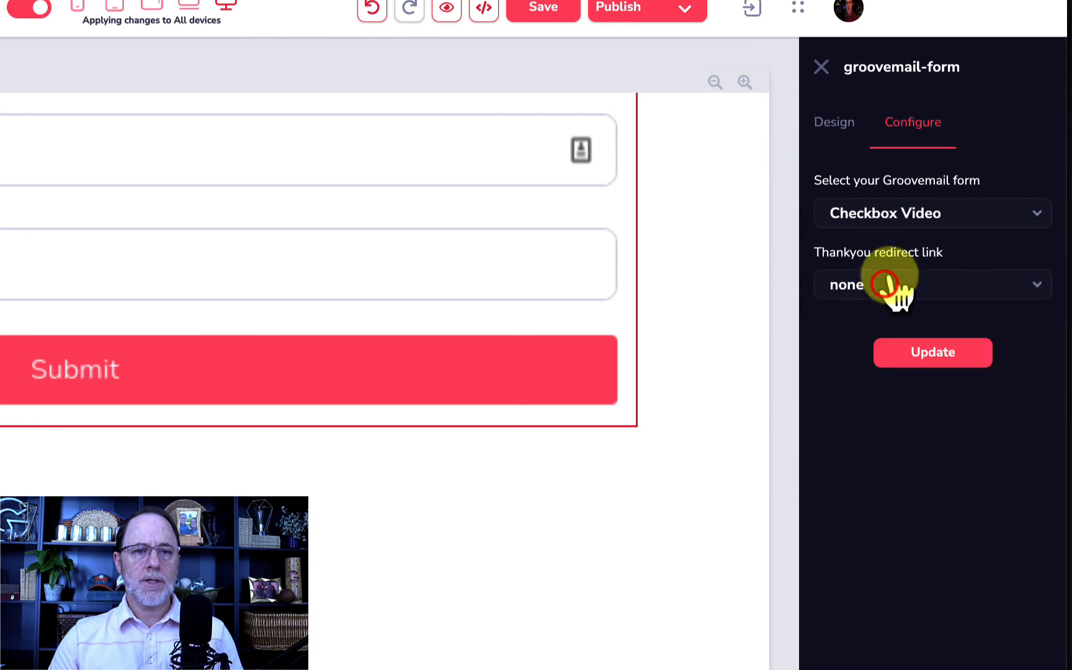
click(878, 287)
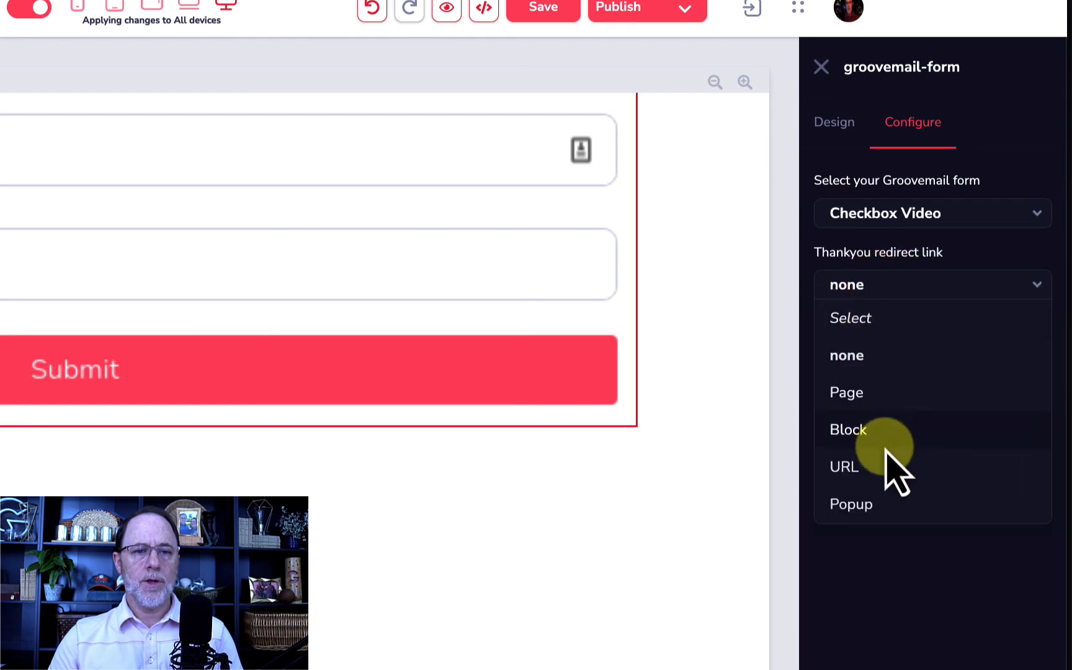
click(910, 282)
click(983, 353)
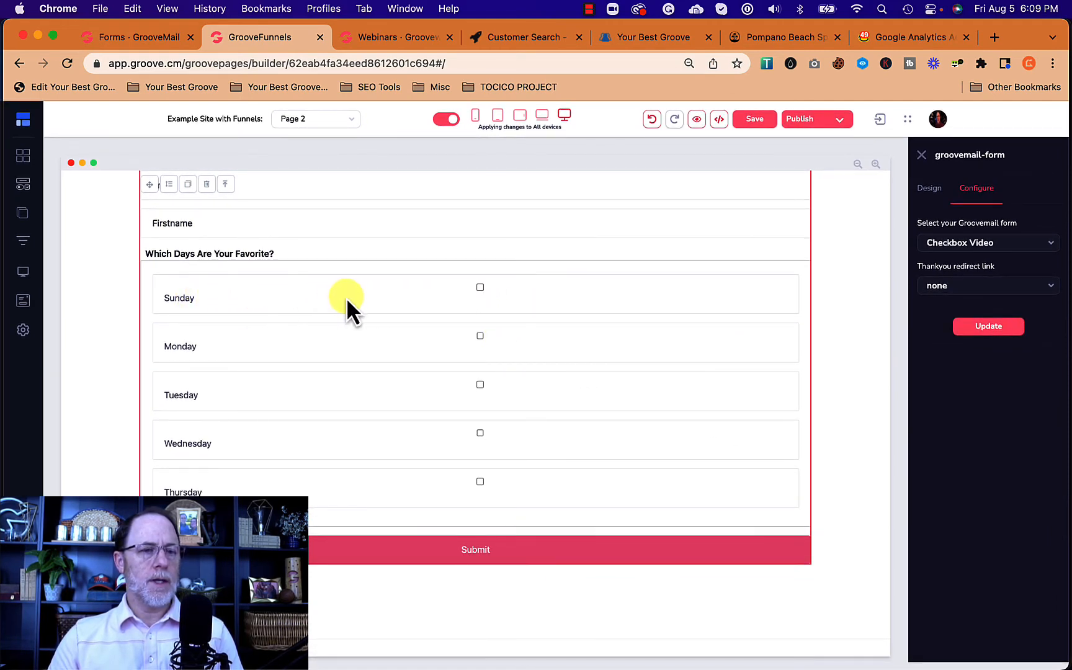
Step: Check the weekday checkbox group and its Sunday option on Page 2, then save the page
click(149, 270)
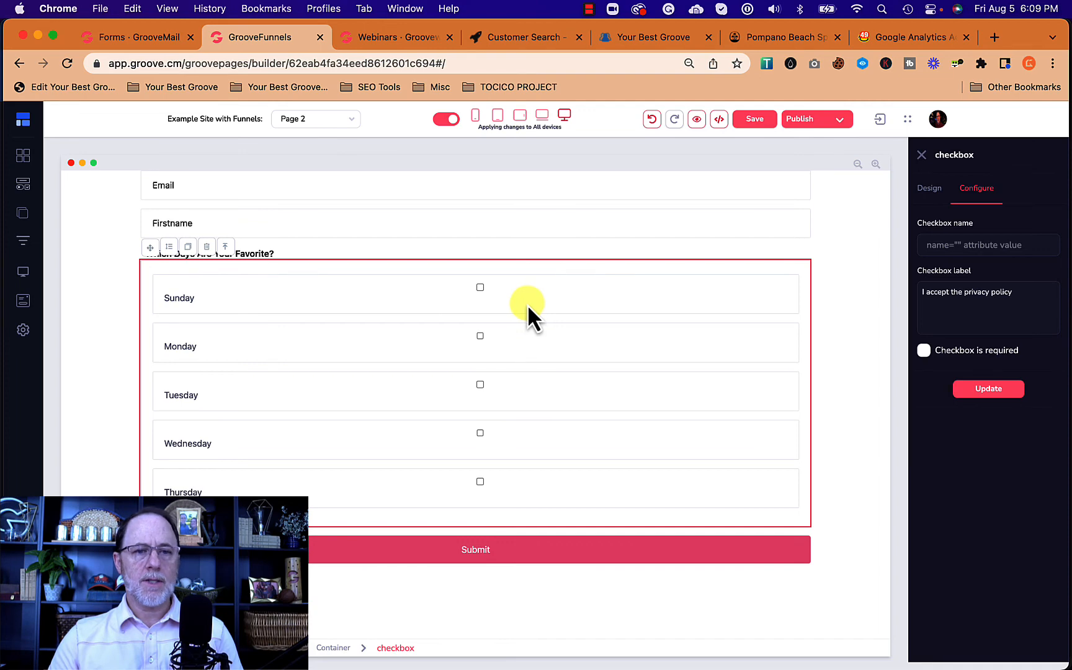
click(620, 282)
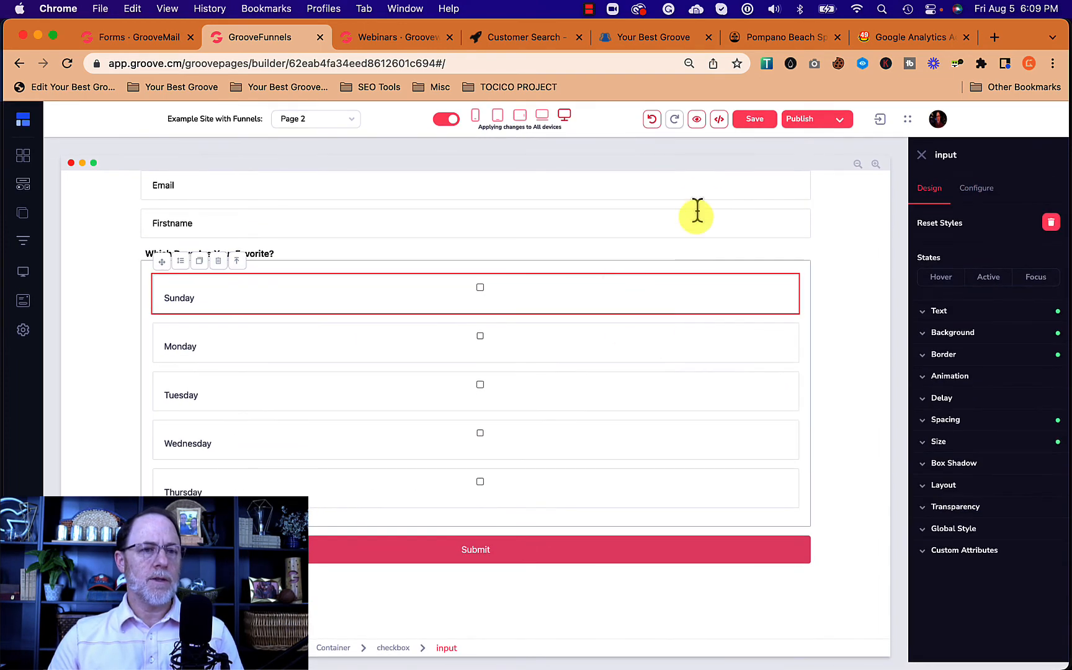
click(752, 120)
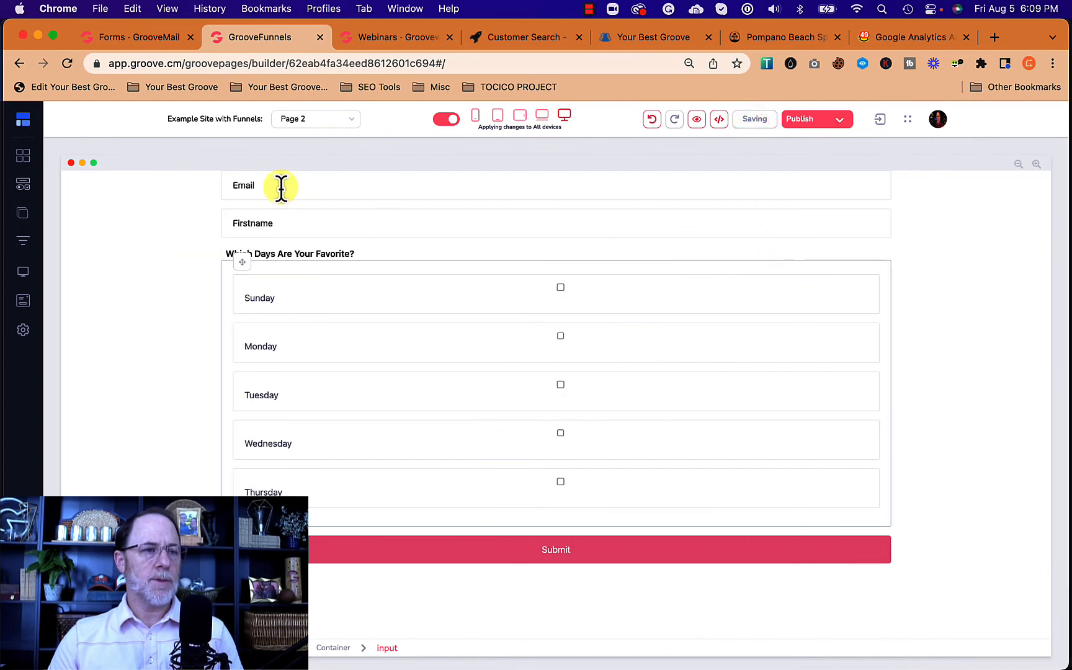